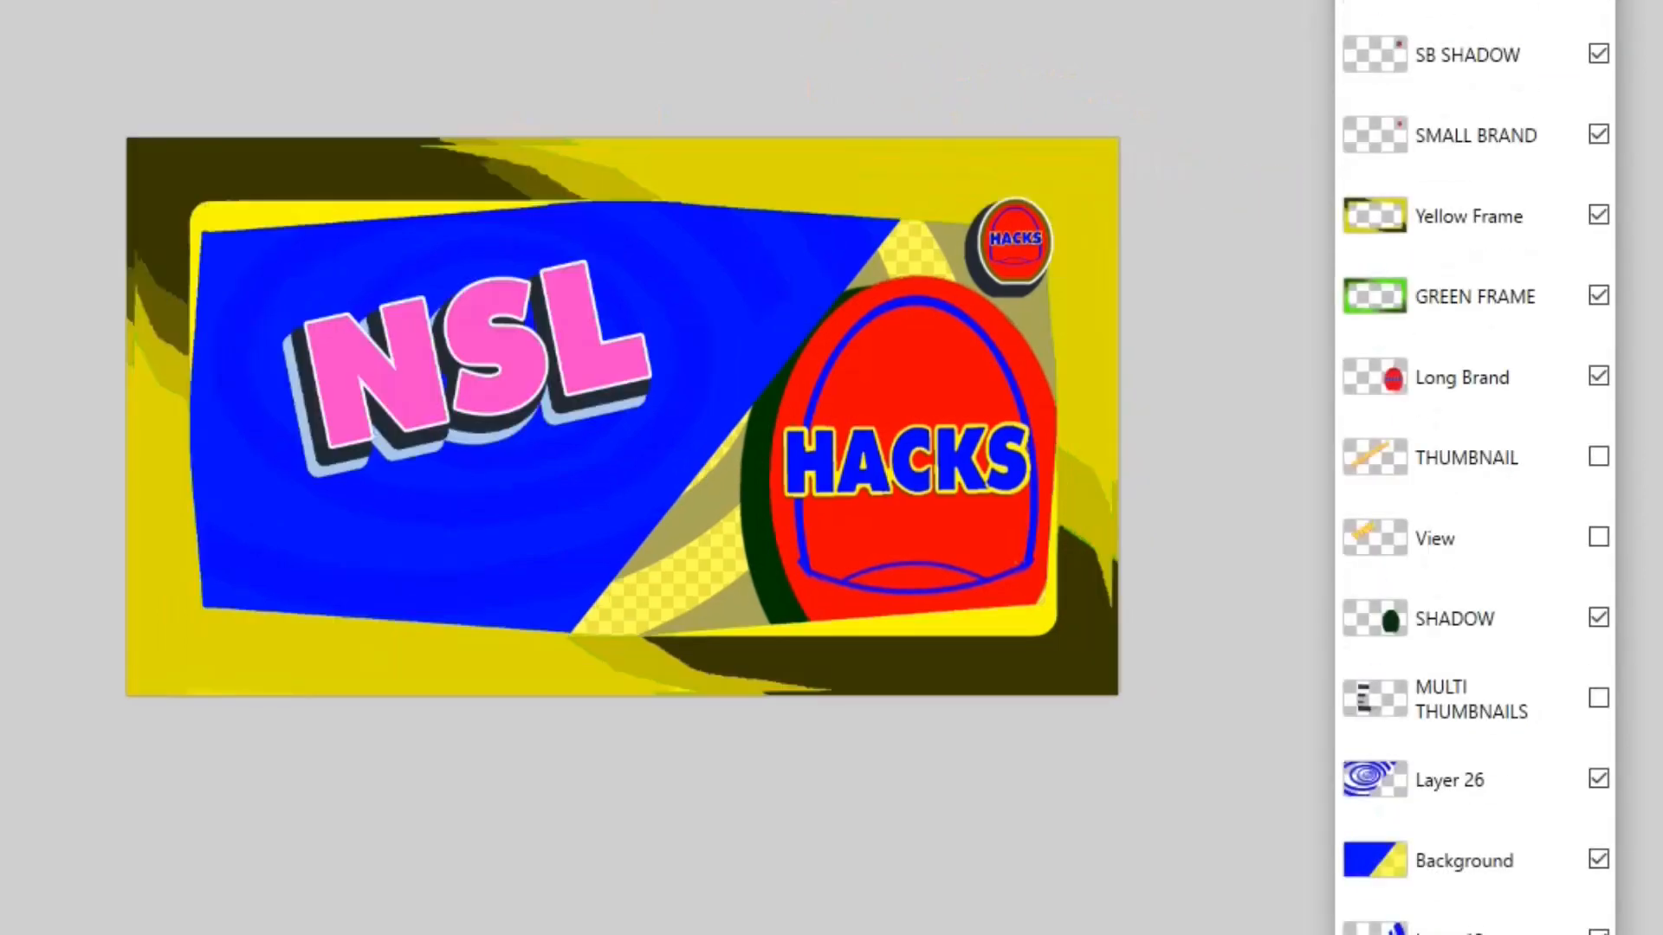
Hide the Yellow Frame layer to inspect the green frame beneath it, and show it again
left_click(1588, 228)
left_click(1598, 218)
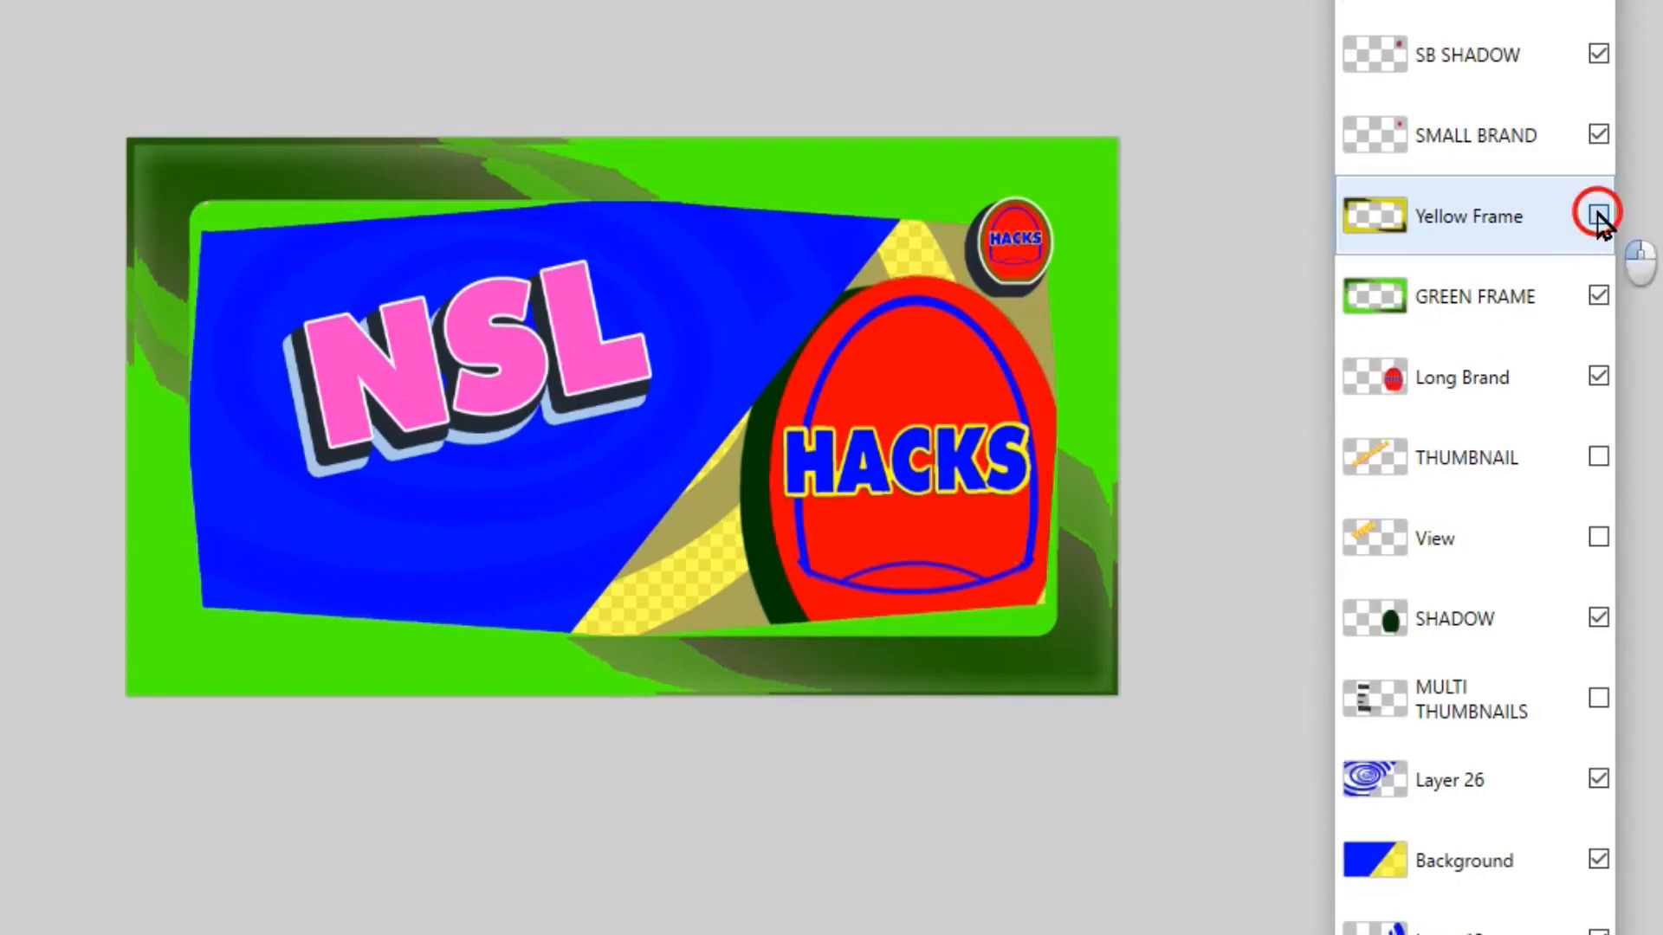
left_click(1598, 215)
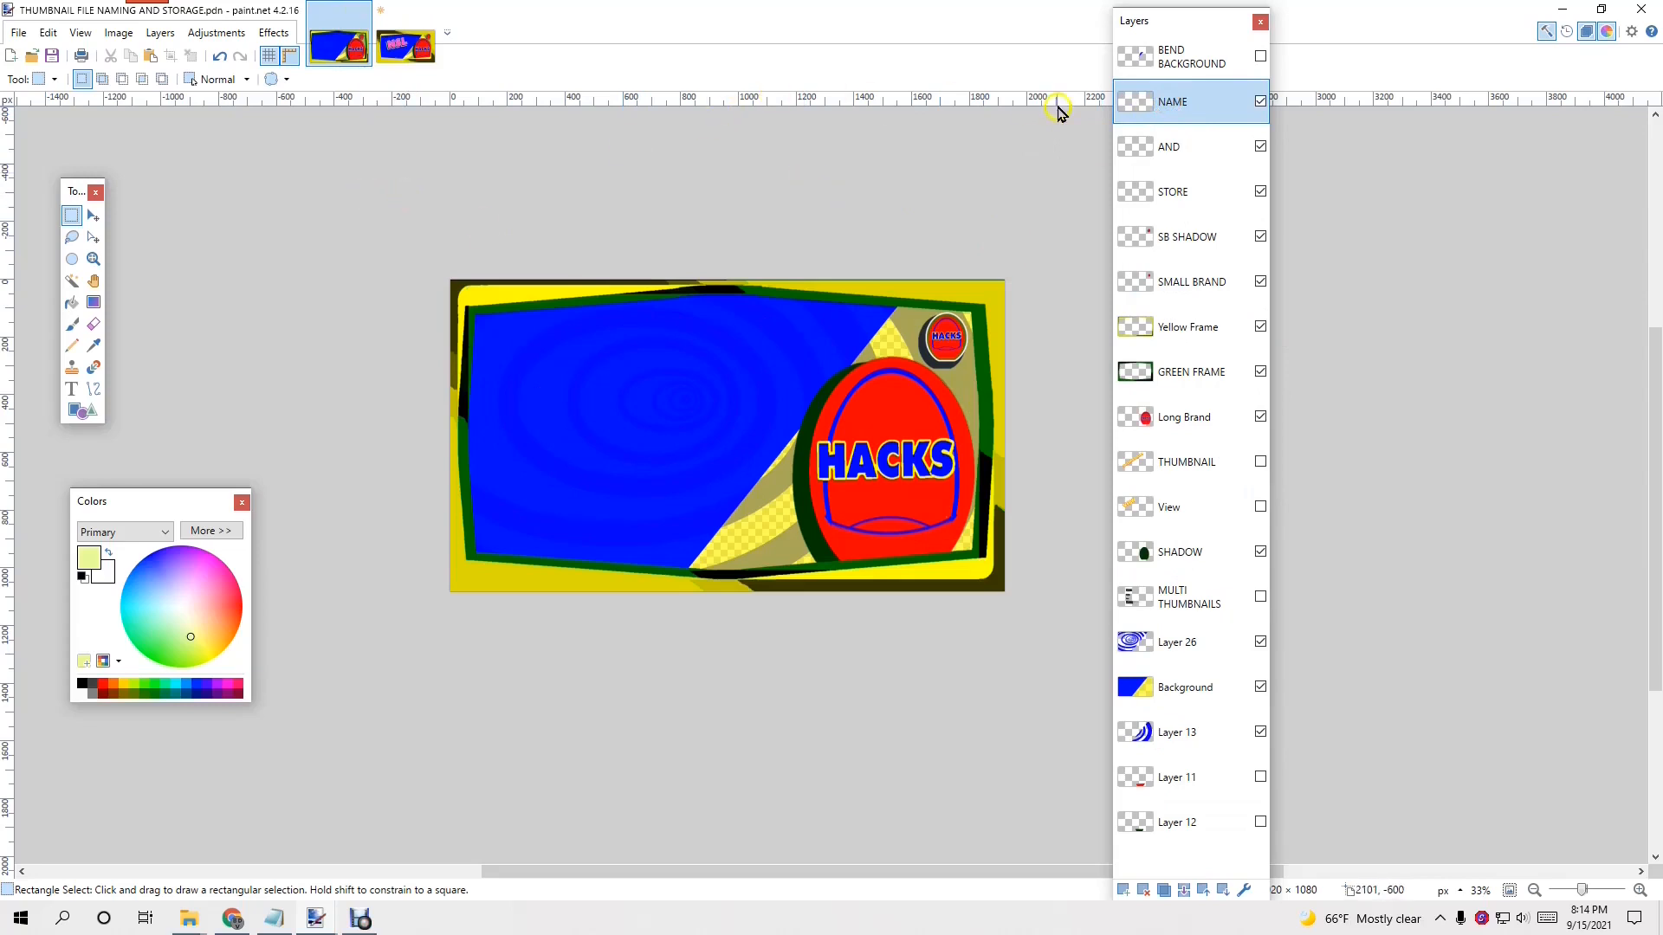
Copy the NAME layer's name and place it as text on that layer in the upper blue area
double_click(1183, 103)
key("ctrl+c")
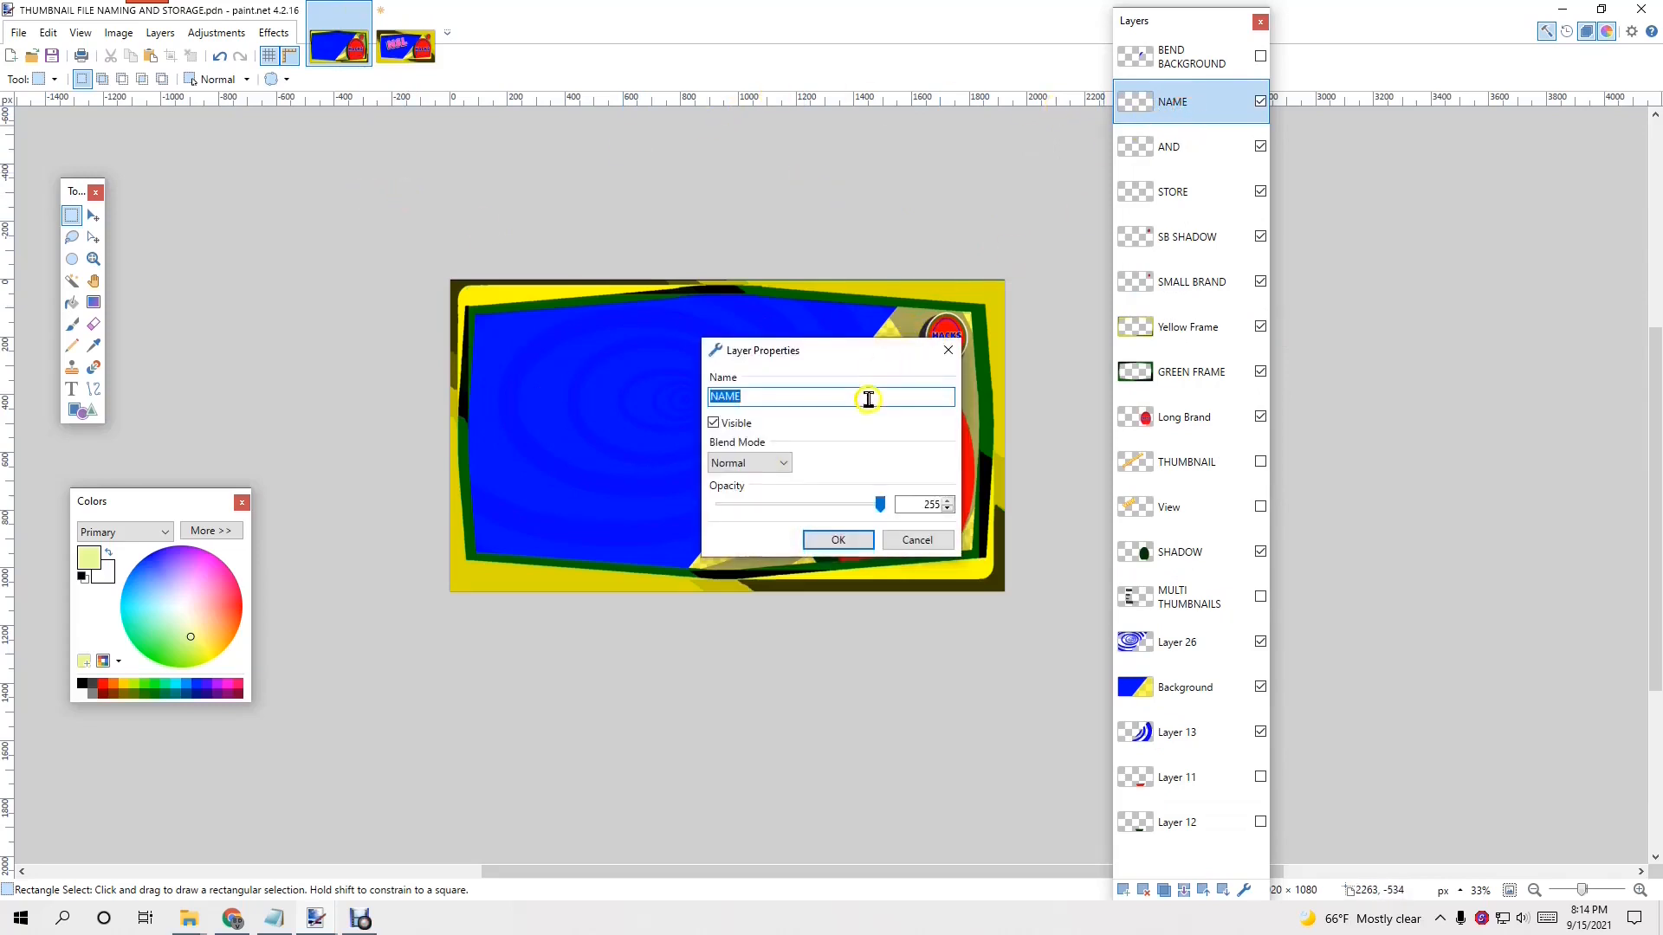
left_click(837, 538)
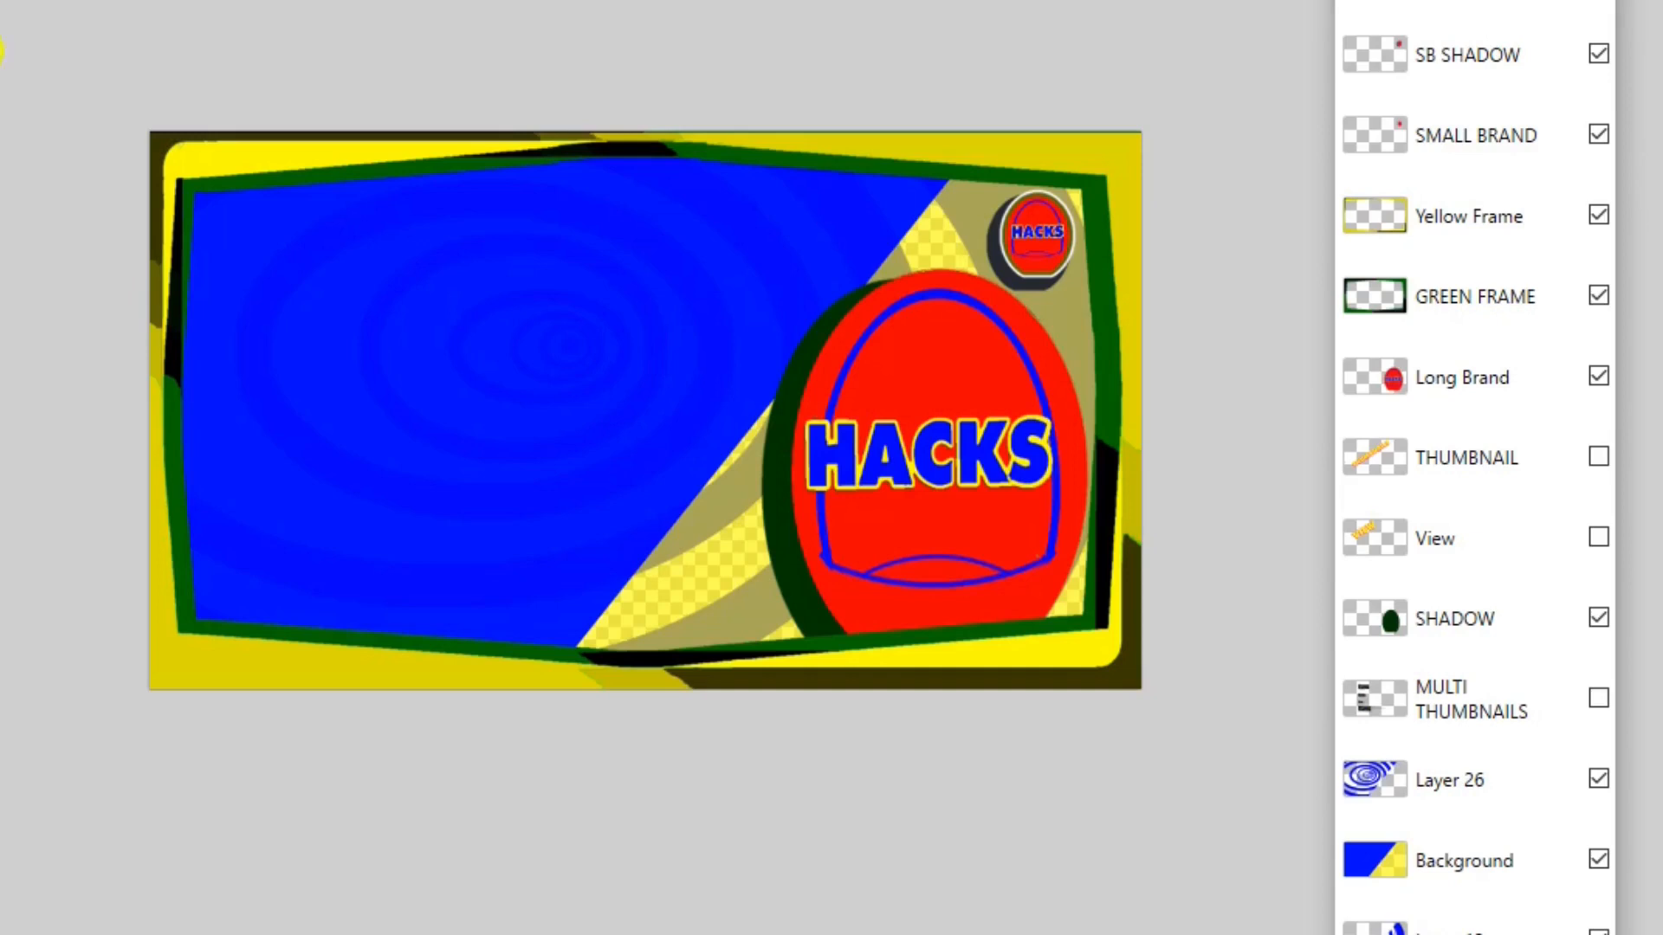
left_click(313, 272)
key("ctrl+v")
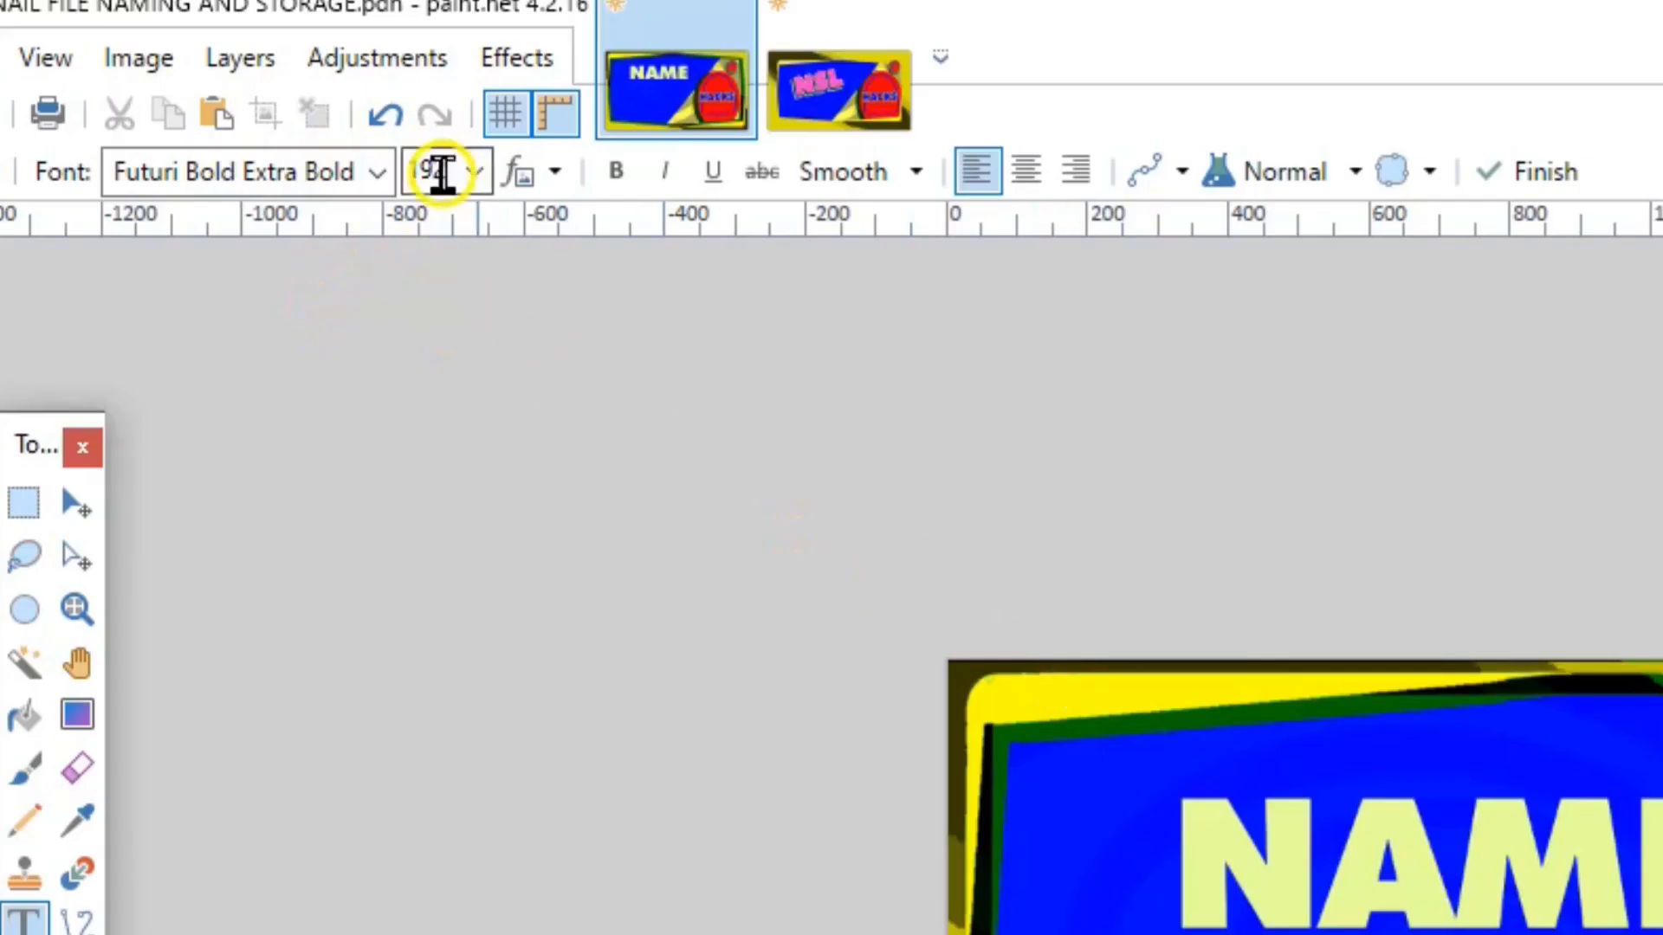
Apply a Drop Shadow to the NAME text with offsets -10 and 10, widening radius 14, blur 0 and olive colour 95, 122, 0
left_click(515, 61)
mouse_move(612, 431)
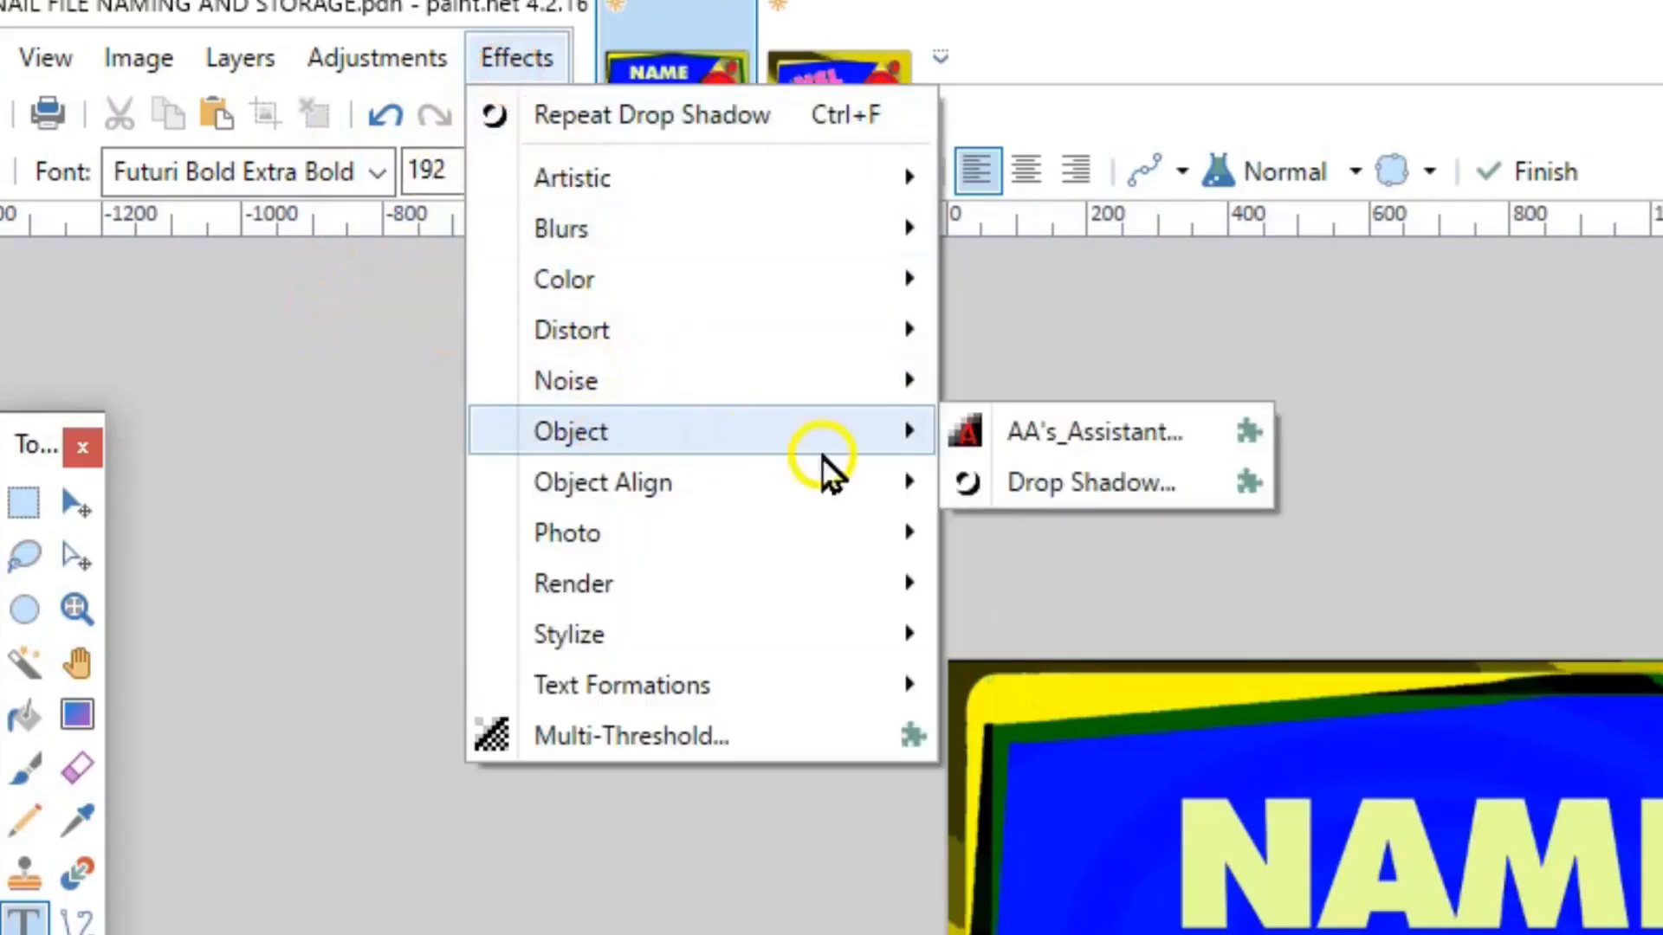
left_click(1004, 493)
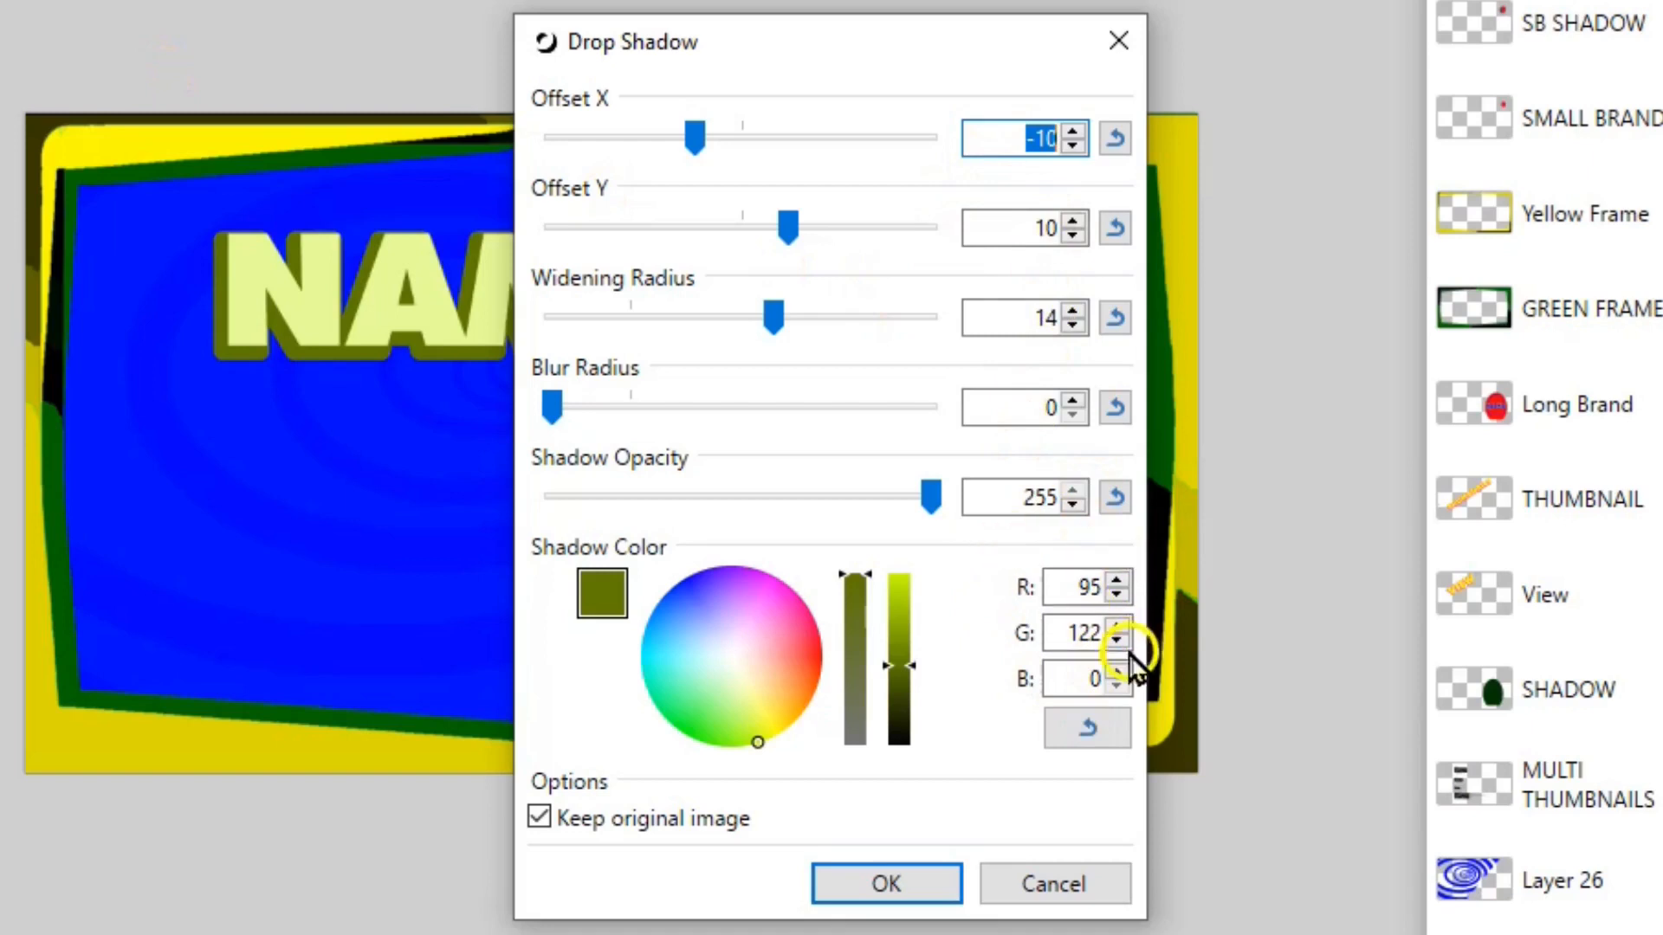
left_click(889, 892)
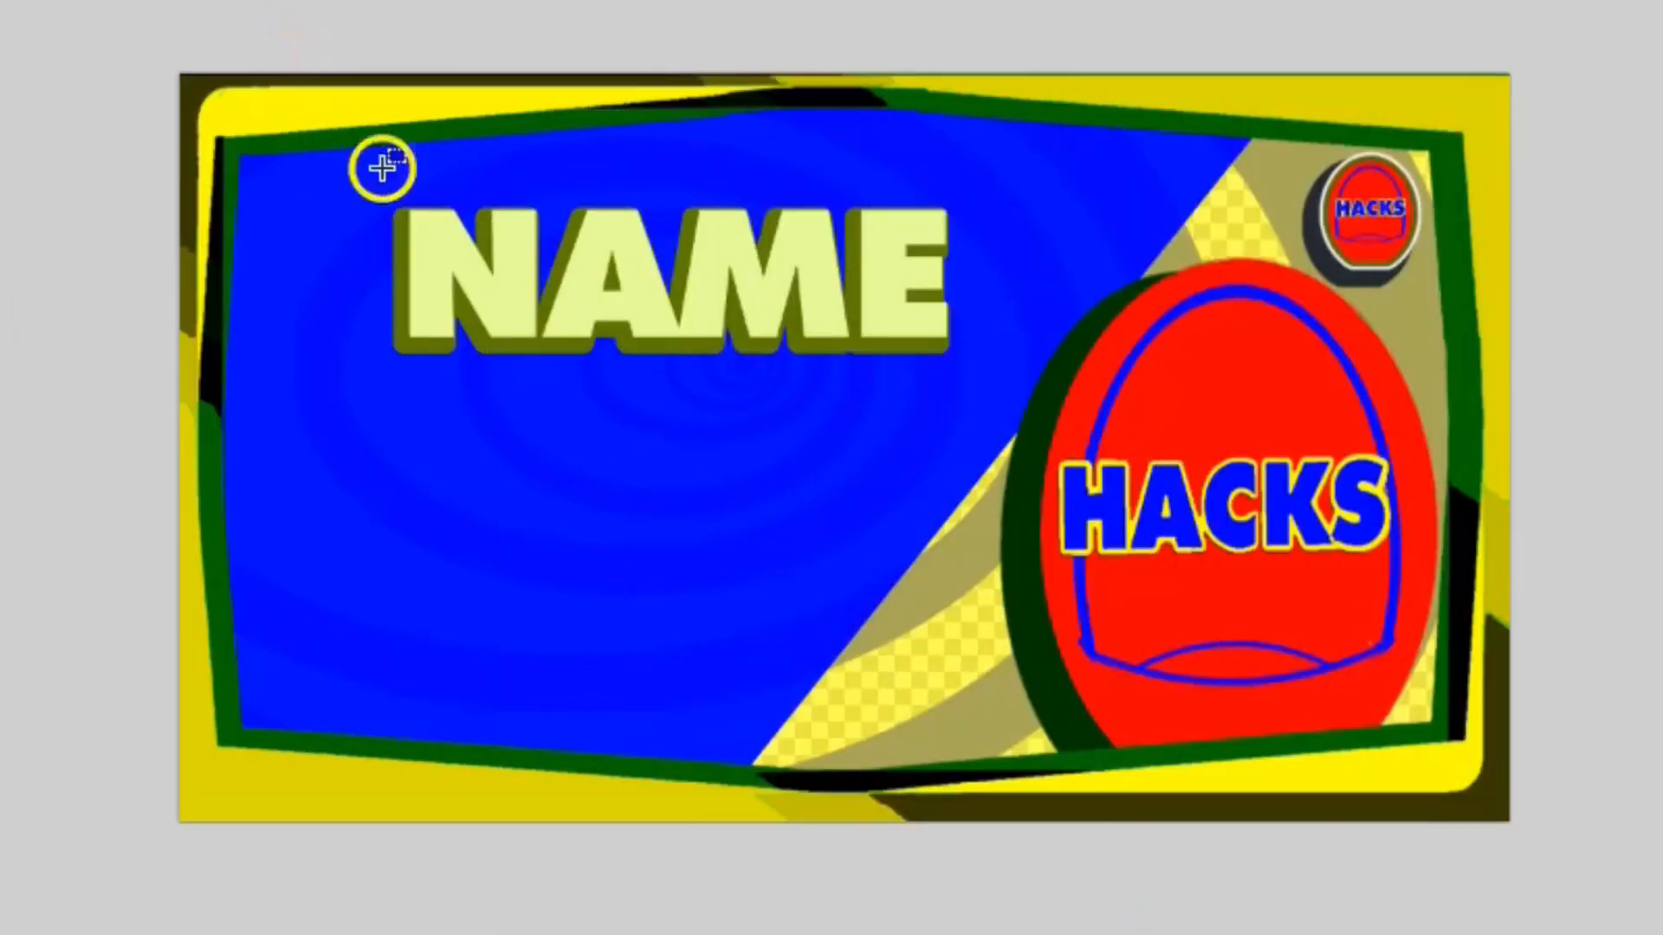
Select the NAME text and rotate it counter-clockwise so it slants upward across the upper blue area
left_click_drag(337, 158, 1004, 427)
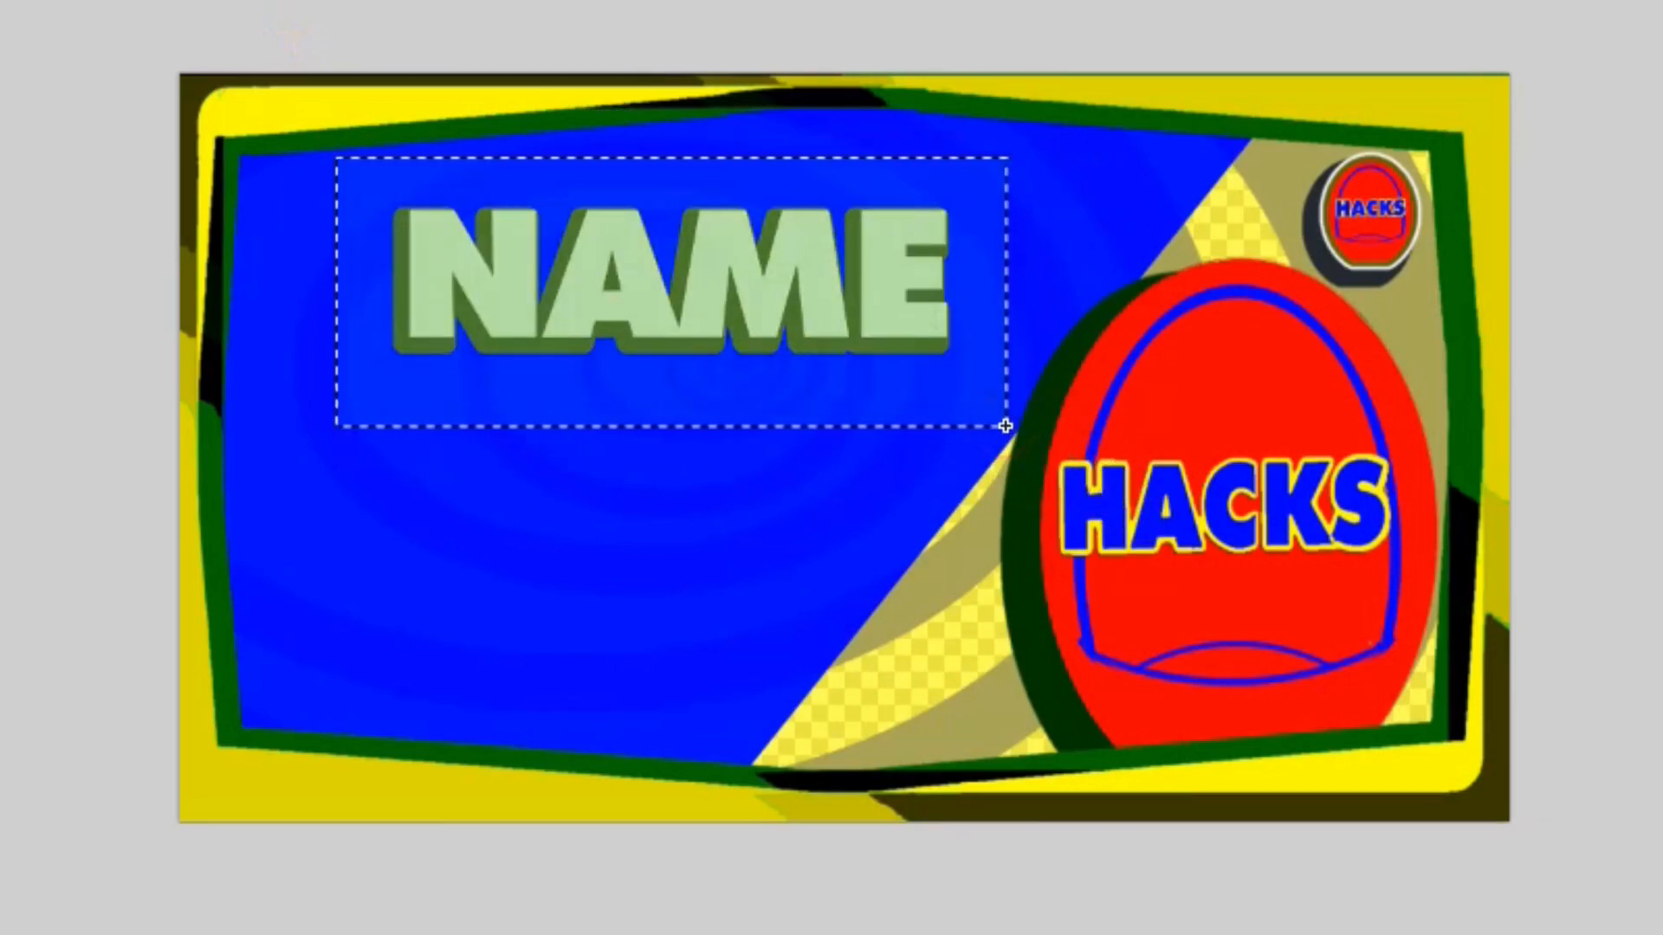
key("Delete")
key("ctrl+v")
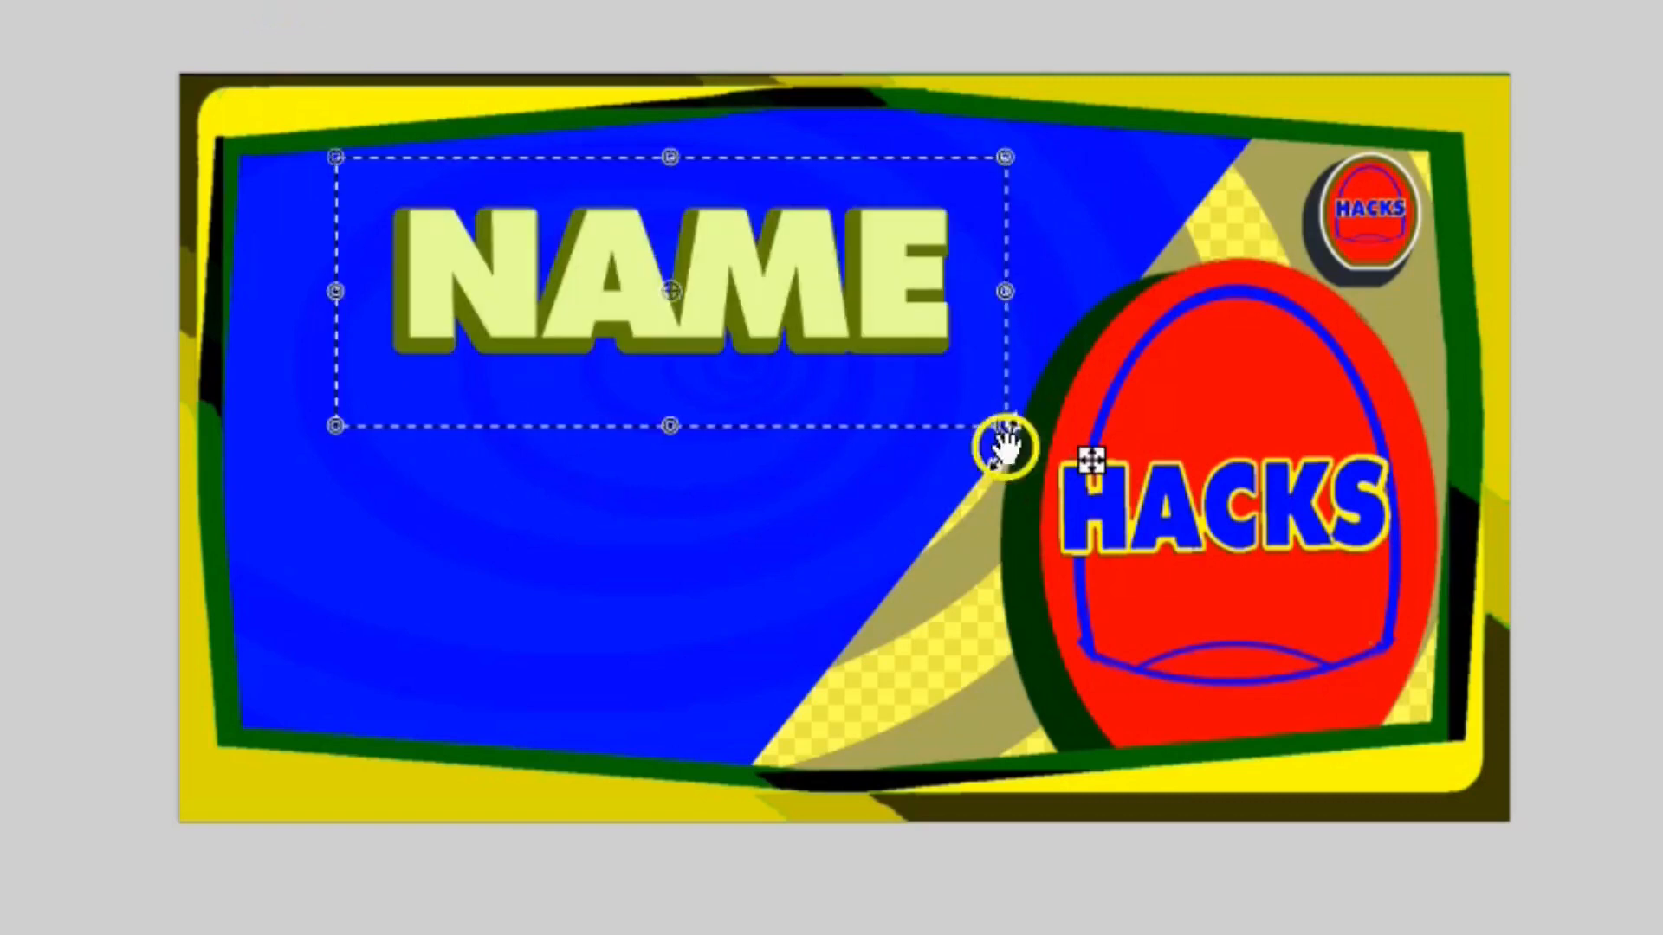
mouse_move(1040, 477)
left_mouse_down()
mouse_move(1058, 284)
mouse_move(1121, 248)
mouse_move(958, 230)
mouse_move(1000, 222)
left_mouse_up()
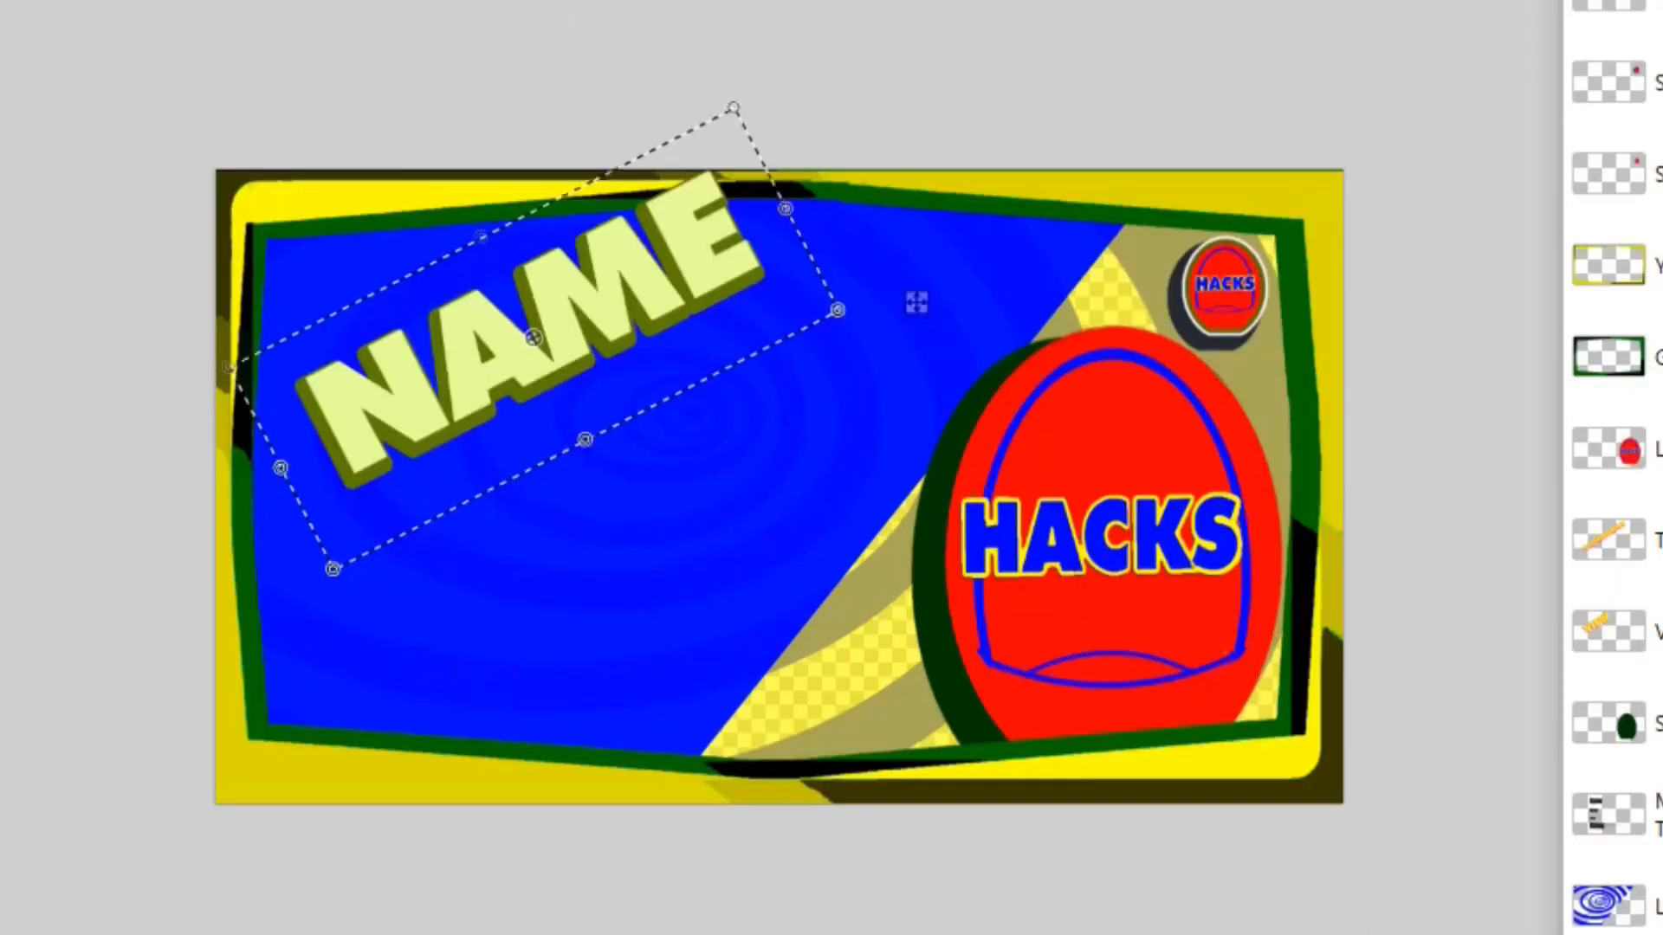
Copy the AND layer's name, place it as text on that layer below NAME, and repeat the Drop Shadow effect
key("ctrl+d")
key("F4")
type("AND")
double_click(875, 401)
key("ctrl+c")
left_click(991, 698)
left_click(421, 526)
key("ctrl+v")
key("ctrl+f")
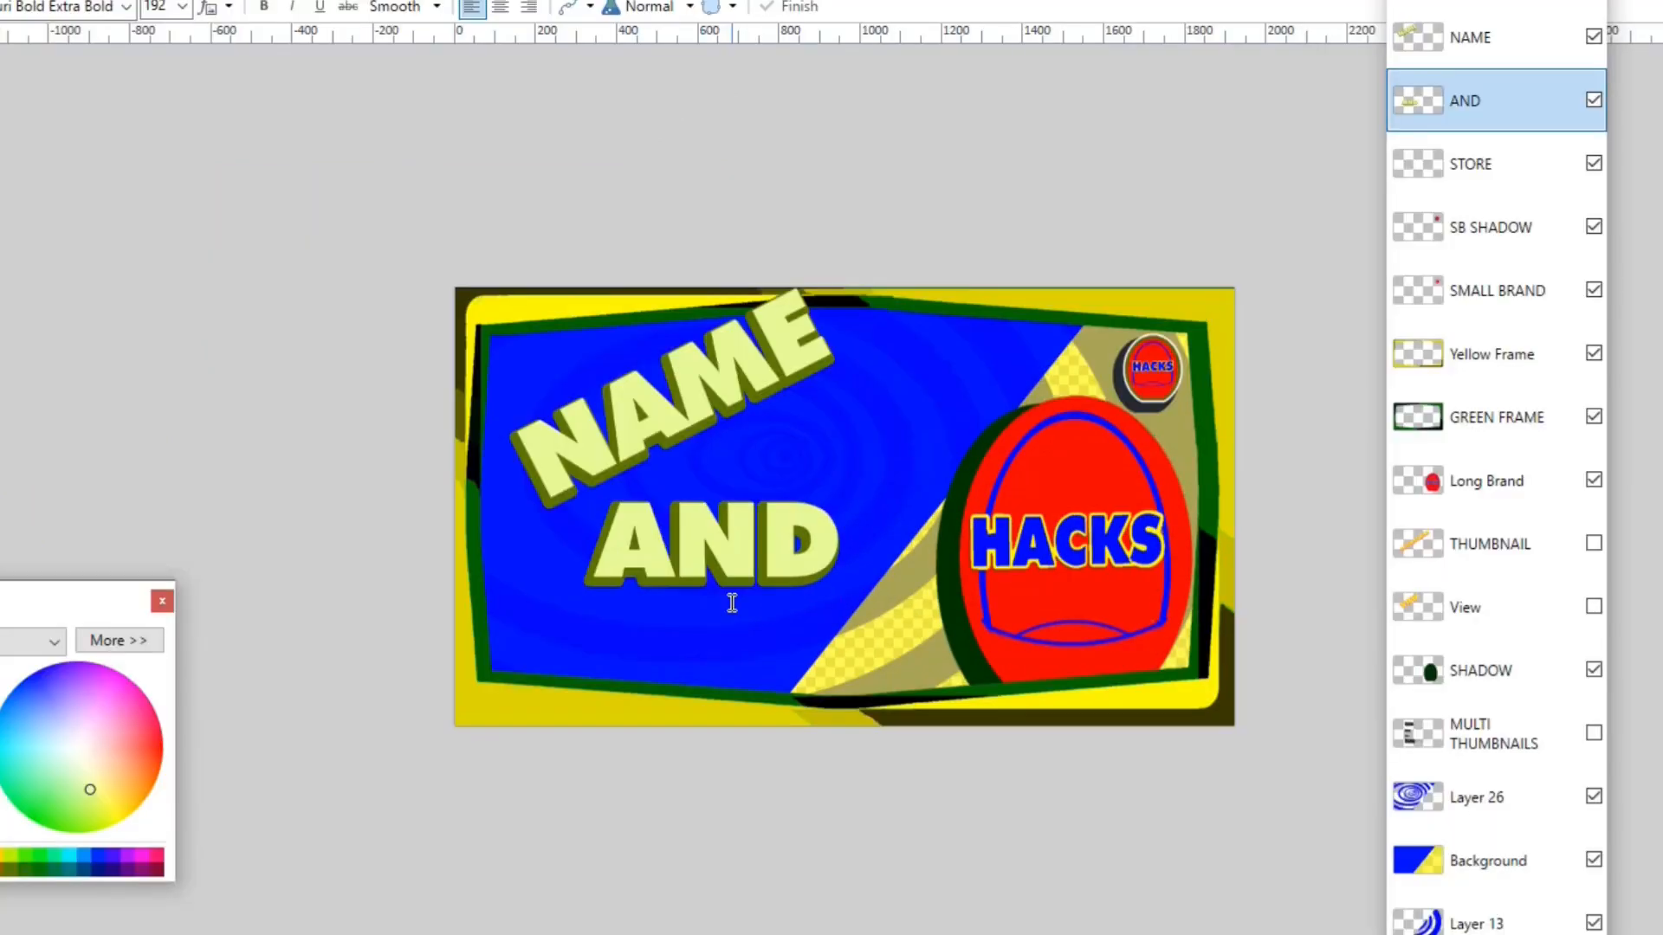
Select the AND text and rotate it to slant upward directly beneath NAME
key("s")
mouse_move(585, 471)
left_mouse_down()
mouse_move(635, 674)
mouse_move(871, 639)
mouse_move(870, 618)
left_mouse_up()
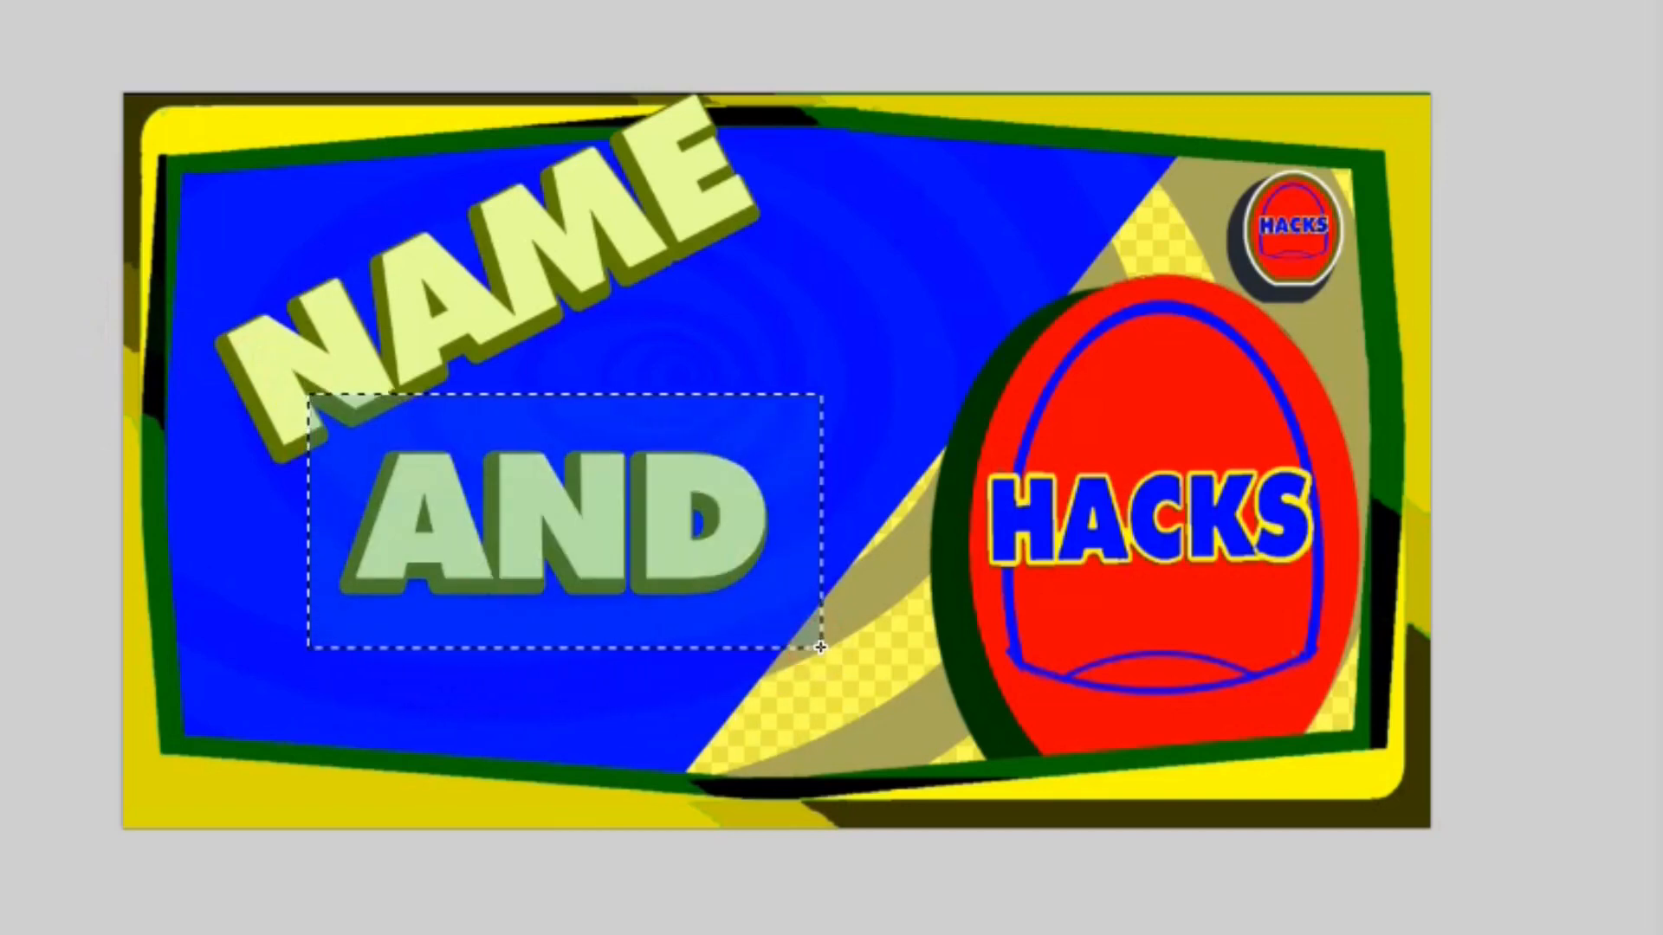
key("ctrl+t")
left_click_drag(909, 690, 944, 399)
Copy the STORE layer's name, place it as text on that layer below AND, and repeat the Drop Shadow effect
key("F4")
double_click(989, 377)
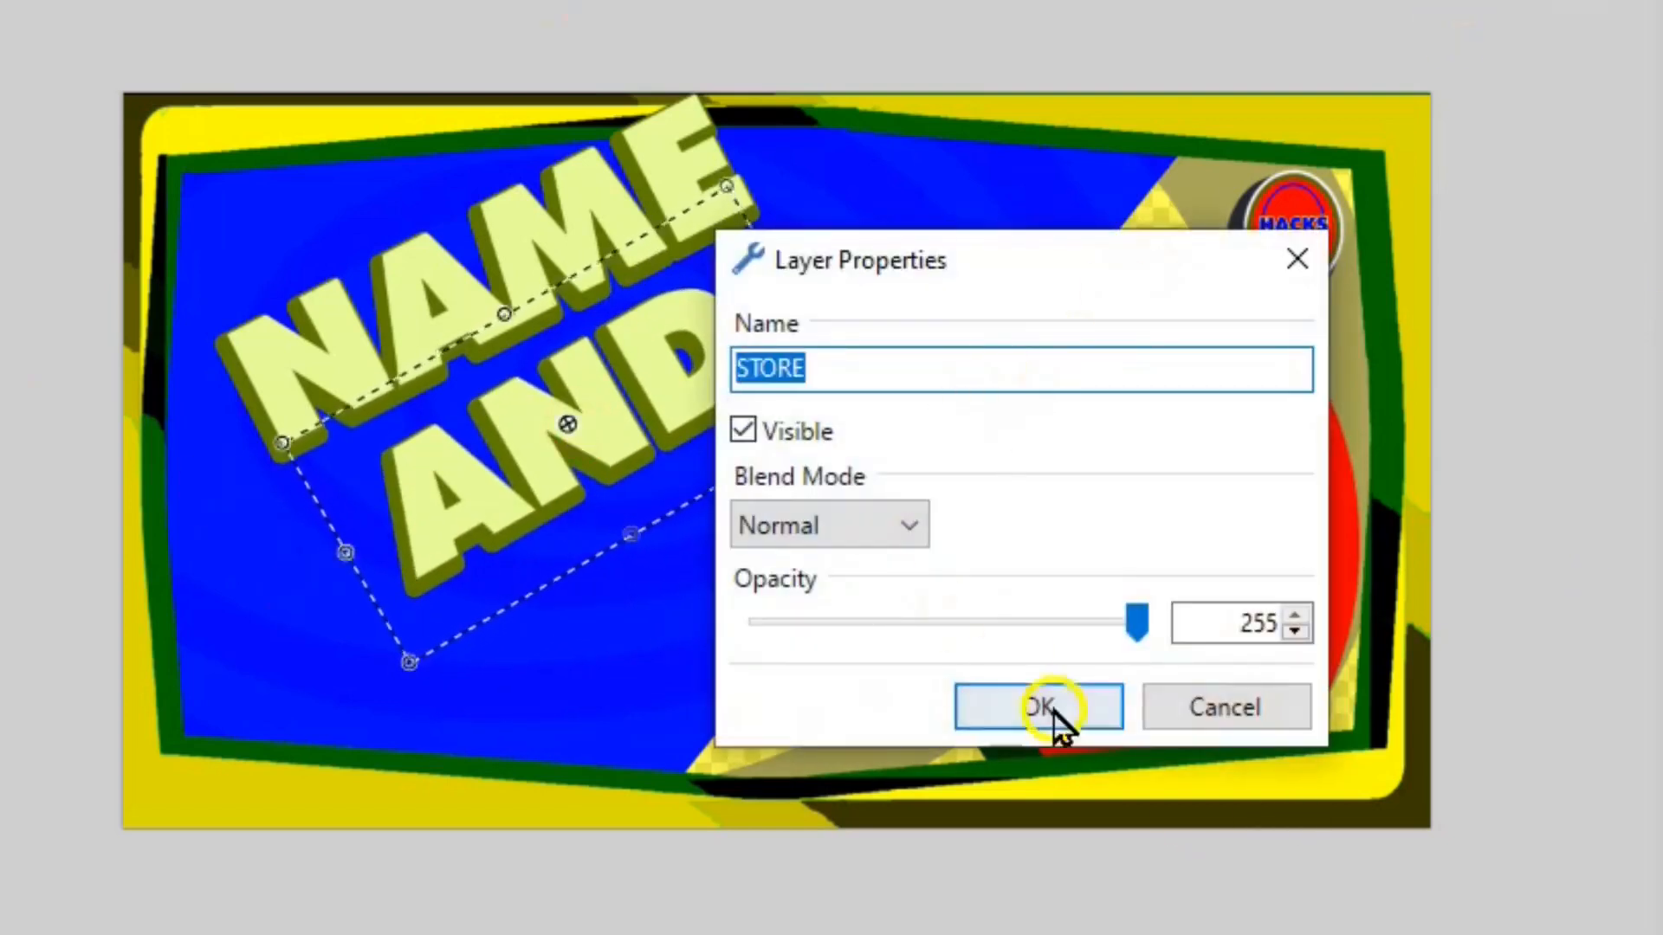
left_click(1055, 716)
key("s")
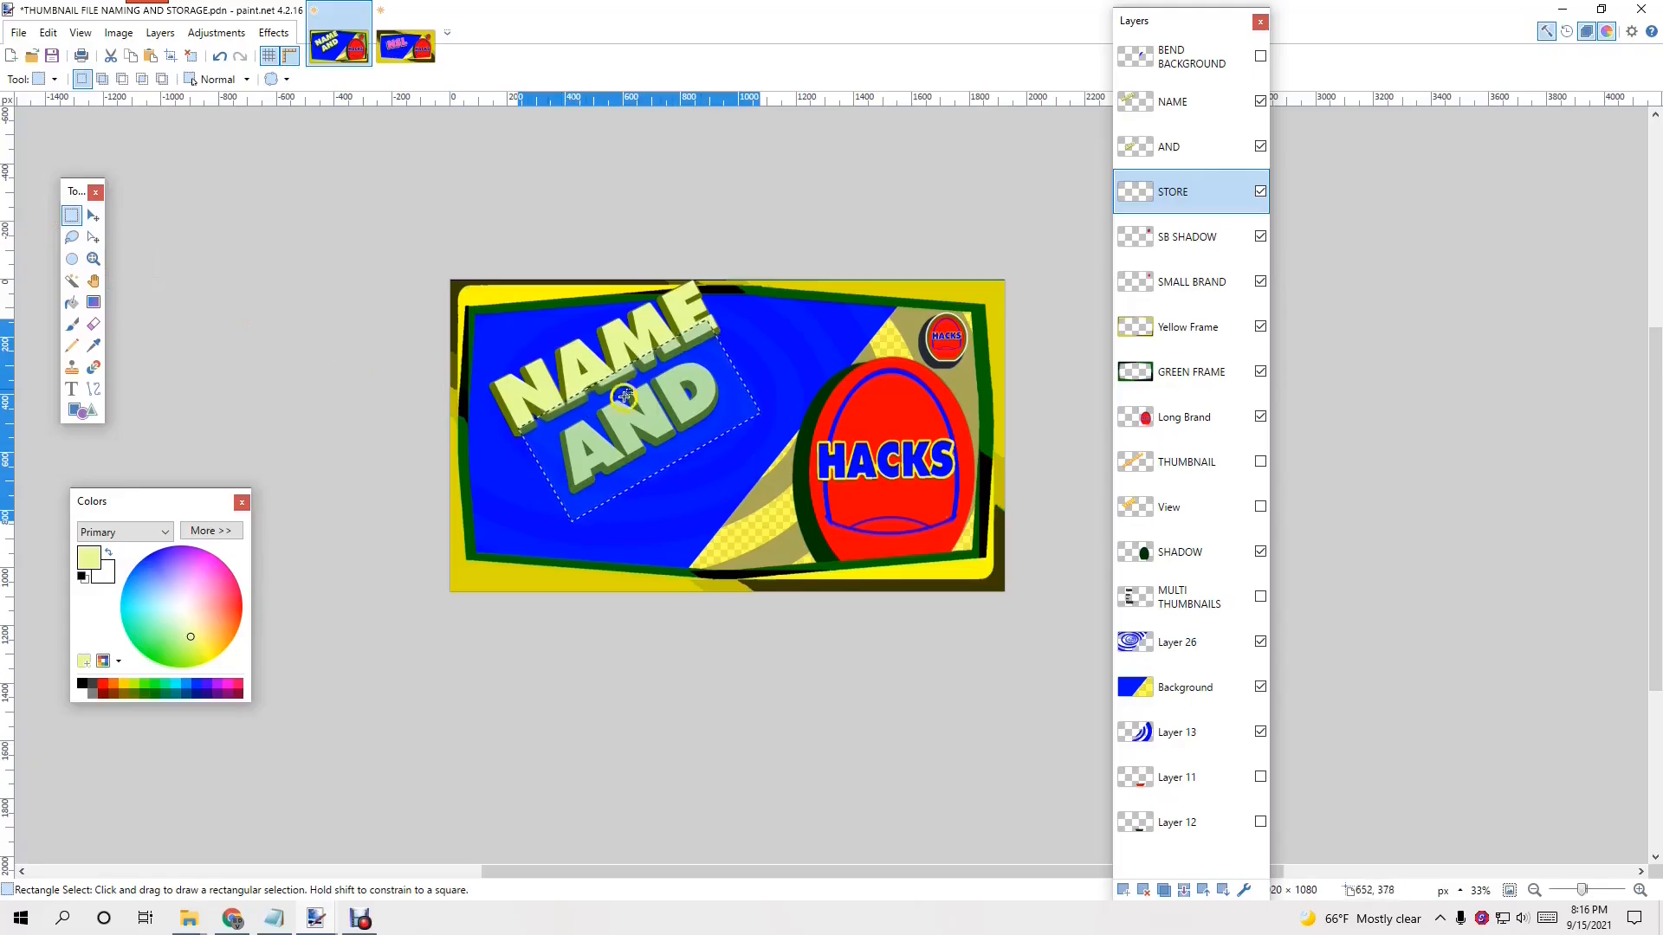
left_click(399, 363)
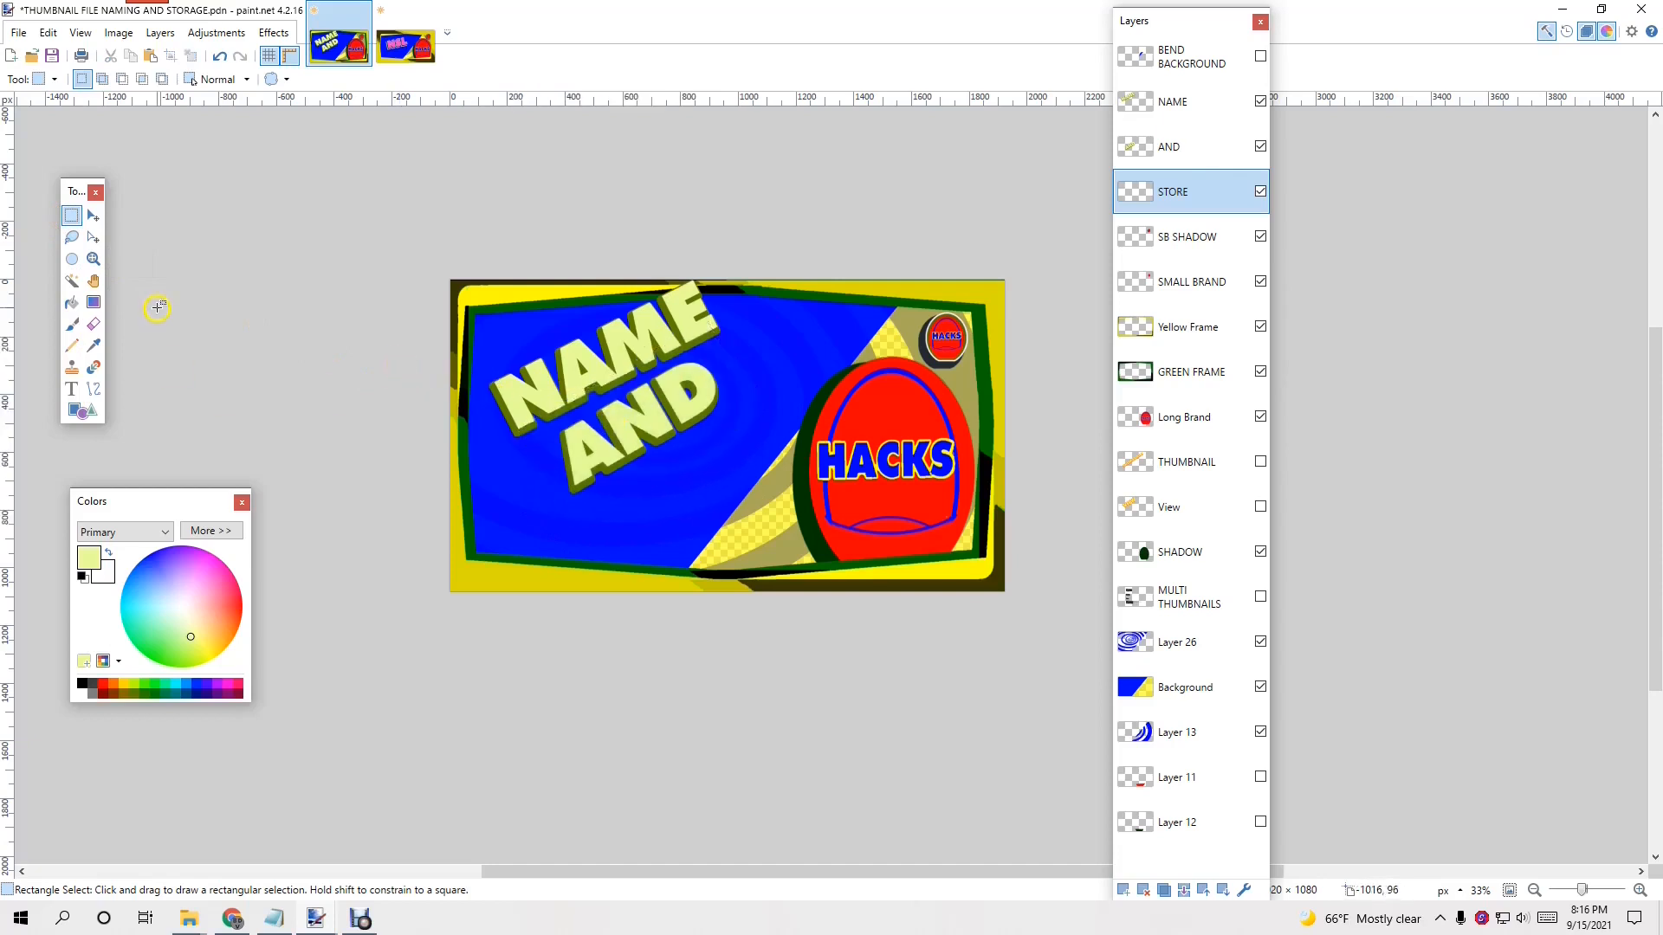
left_click(72, 389)
left_click(568, 509)
key("Escape")
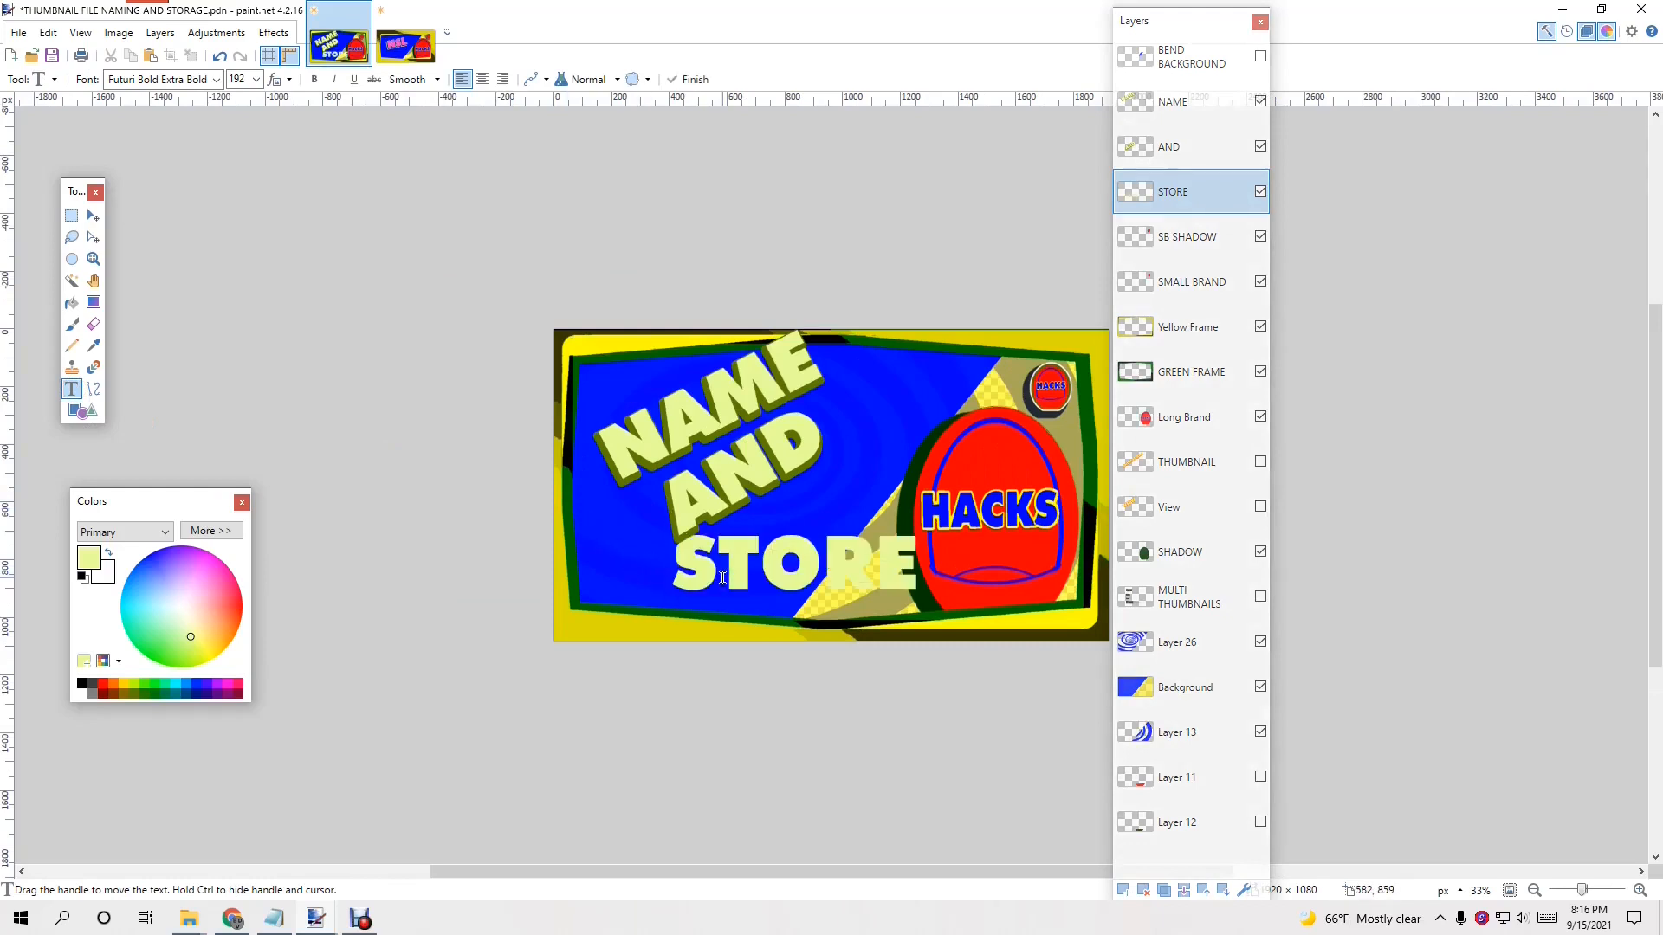
left_click_drag(722, 872, 788, 869)
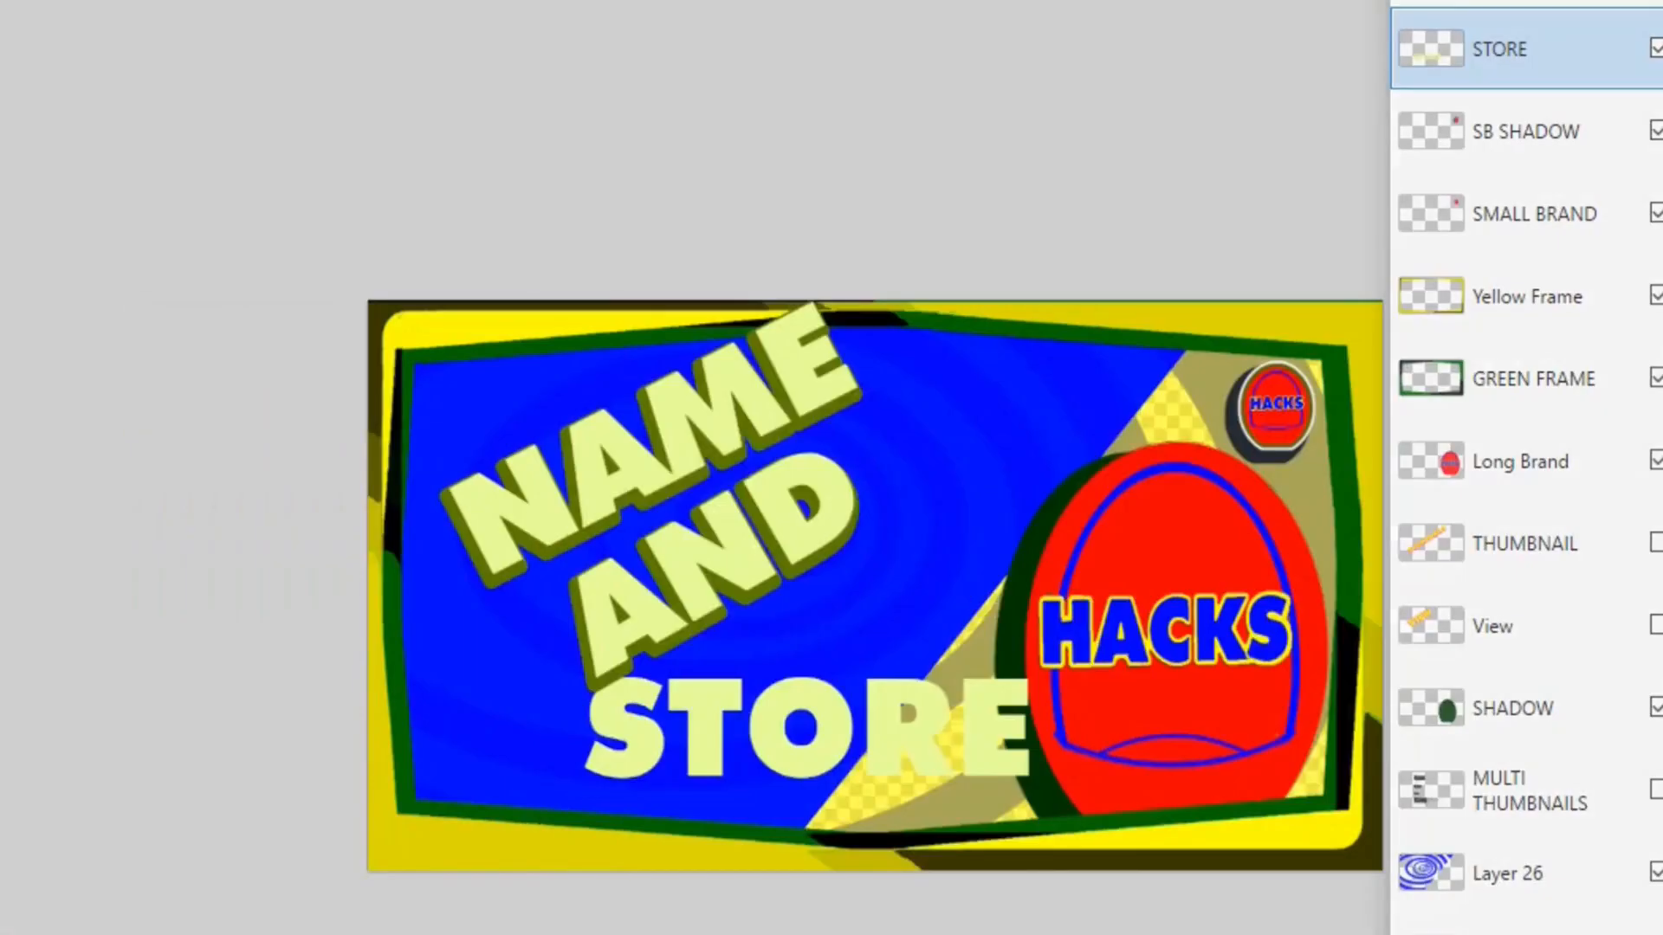
key("ctrl+f")
Select the STORE text and rotate it to slant upward beneath AND, ending beside the large red badge
scroll(875, 586, "down", 3)
mouse_move(598, 407)
left_mouse_down()
mouse_move(679, 613)
mouse_move(1099, 667)
mouse_move(1161, 486)
mouse_move(1206, 425)
left_mouse_up()
key("Delete")
key("ctrl+v")
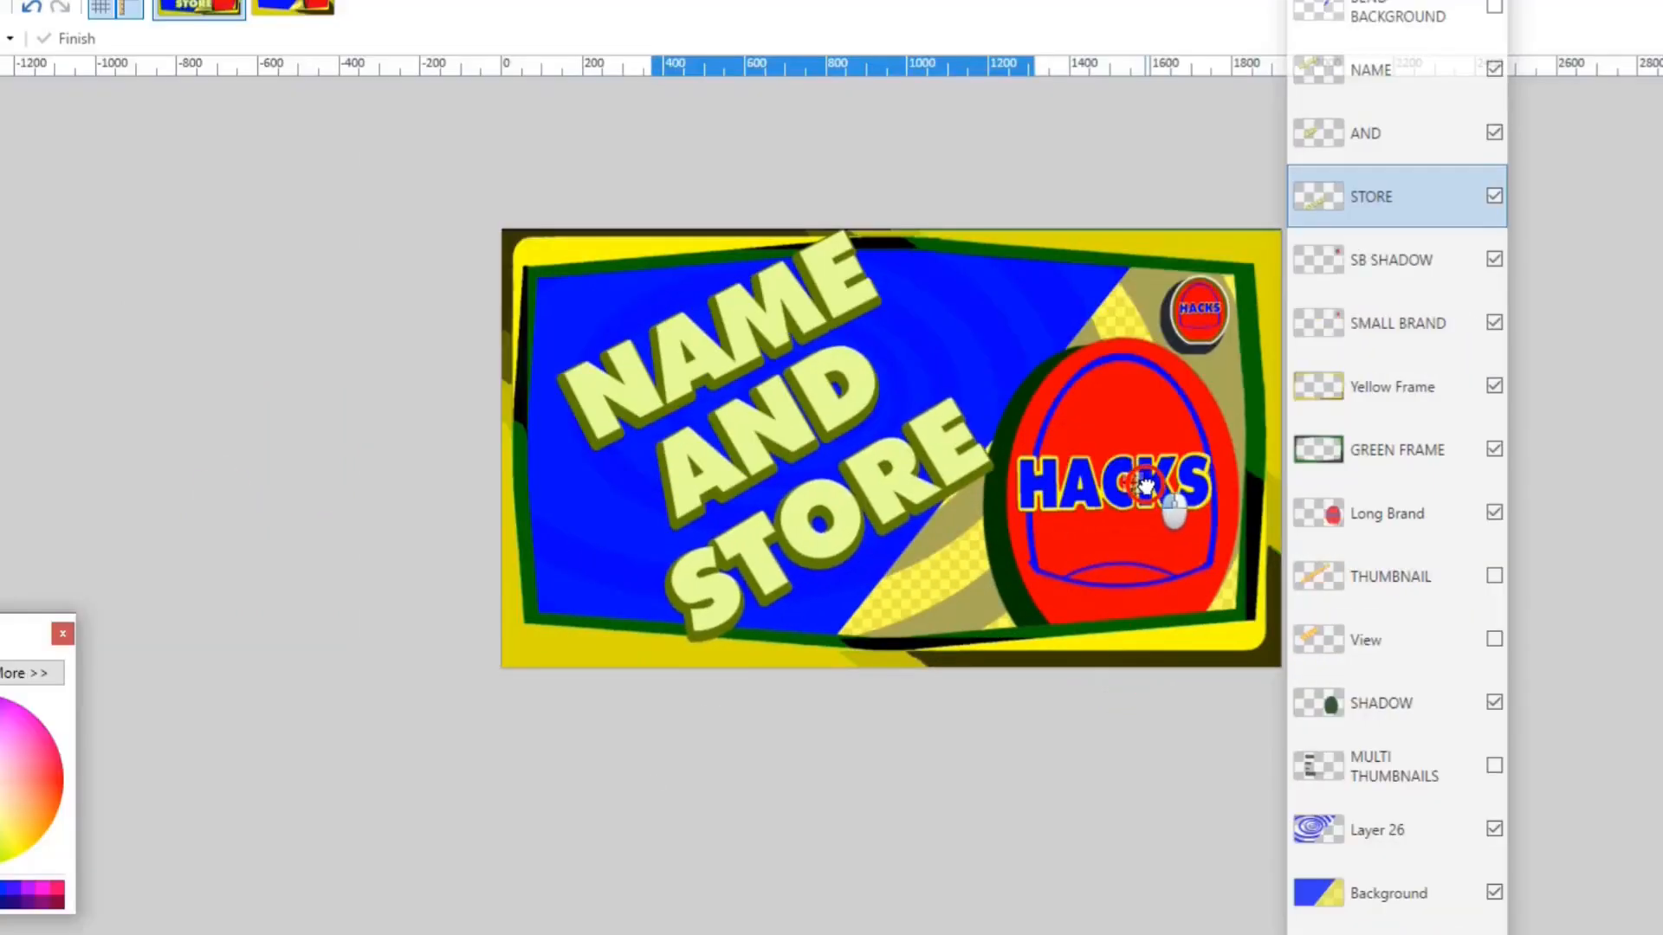
left_click_drag(1145, 487, 1140, 482)
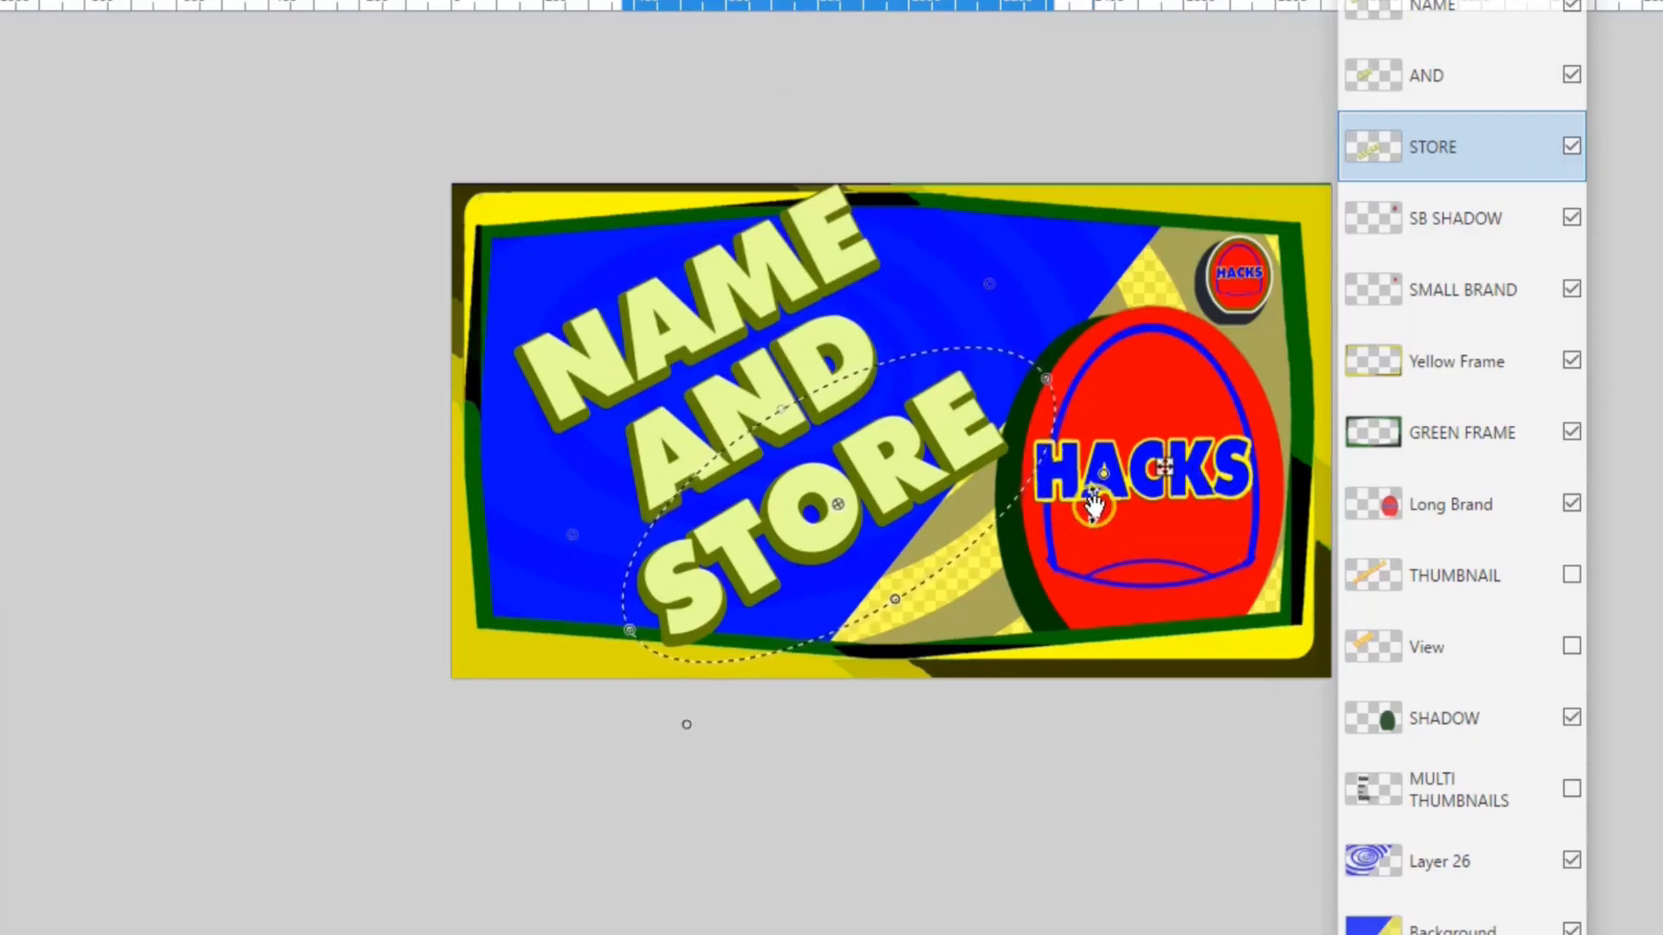
Duplicate the STORE layer and move the copy below the original in the layer order
left_click(1138, 170)
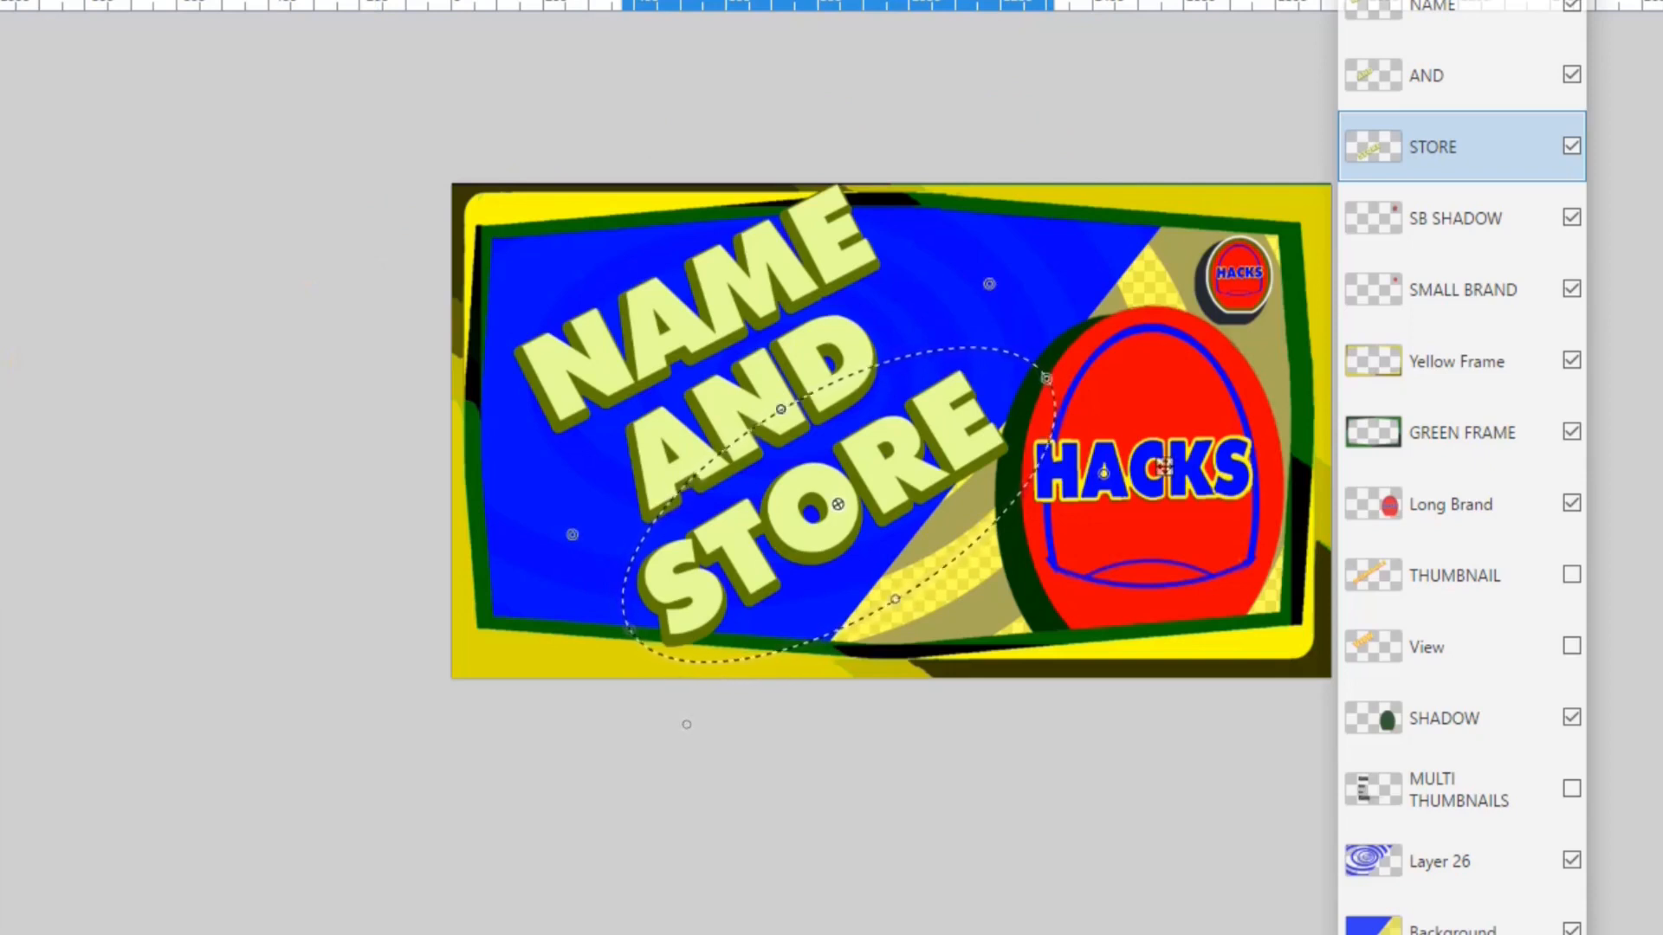
key("ctrl+shift+n")
left_click(1459, 161)
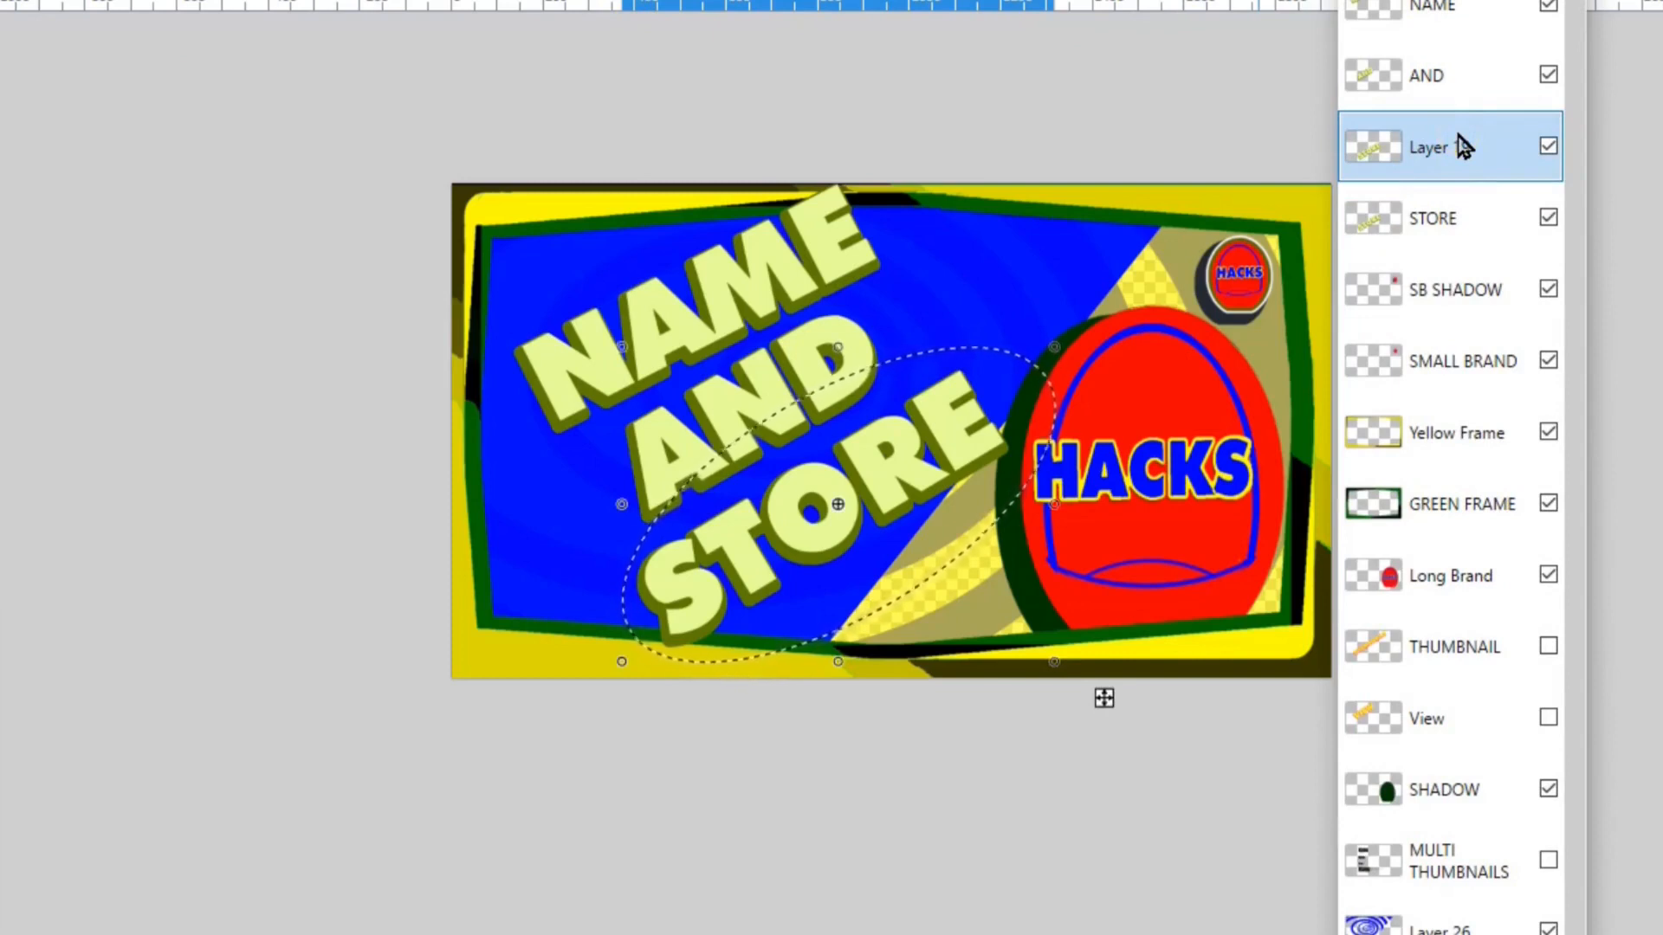
left_click(1454, 158)
left_click(1440, 151)
left_click(1553, 148)
left_click(1548, 148)
left_click(1466, 220)
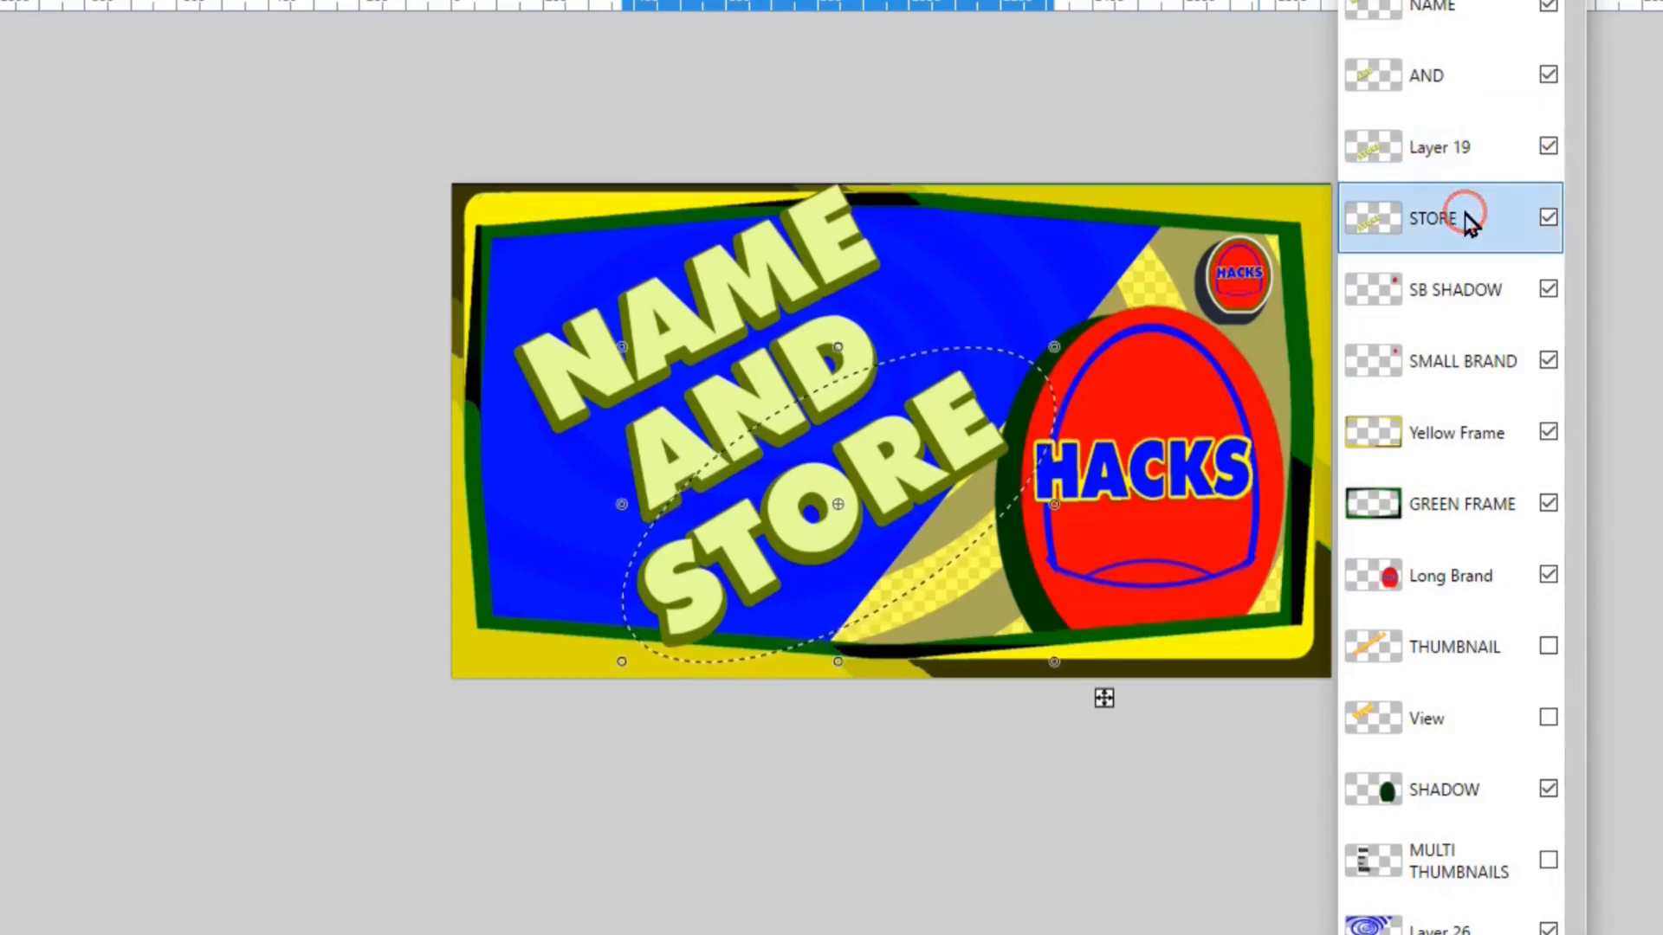
left_click_drag(1466, 148, 1455, 234)
Rename the duplicated layer STORE SAFE and hide it as a backup
double_click(1453, 227)
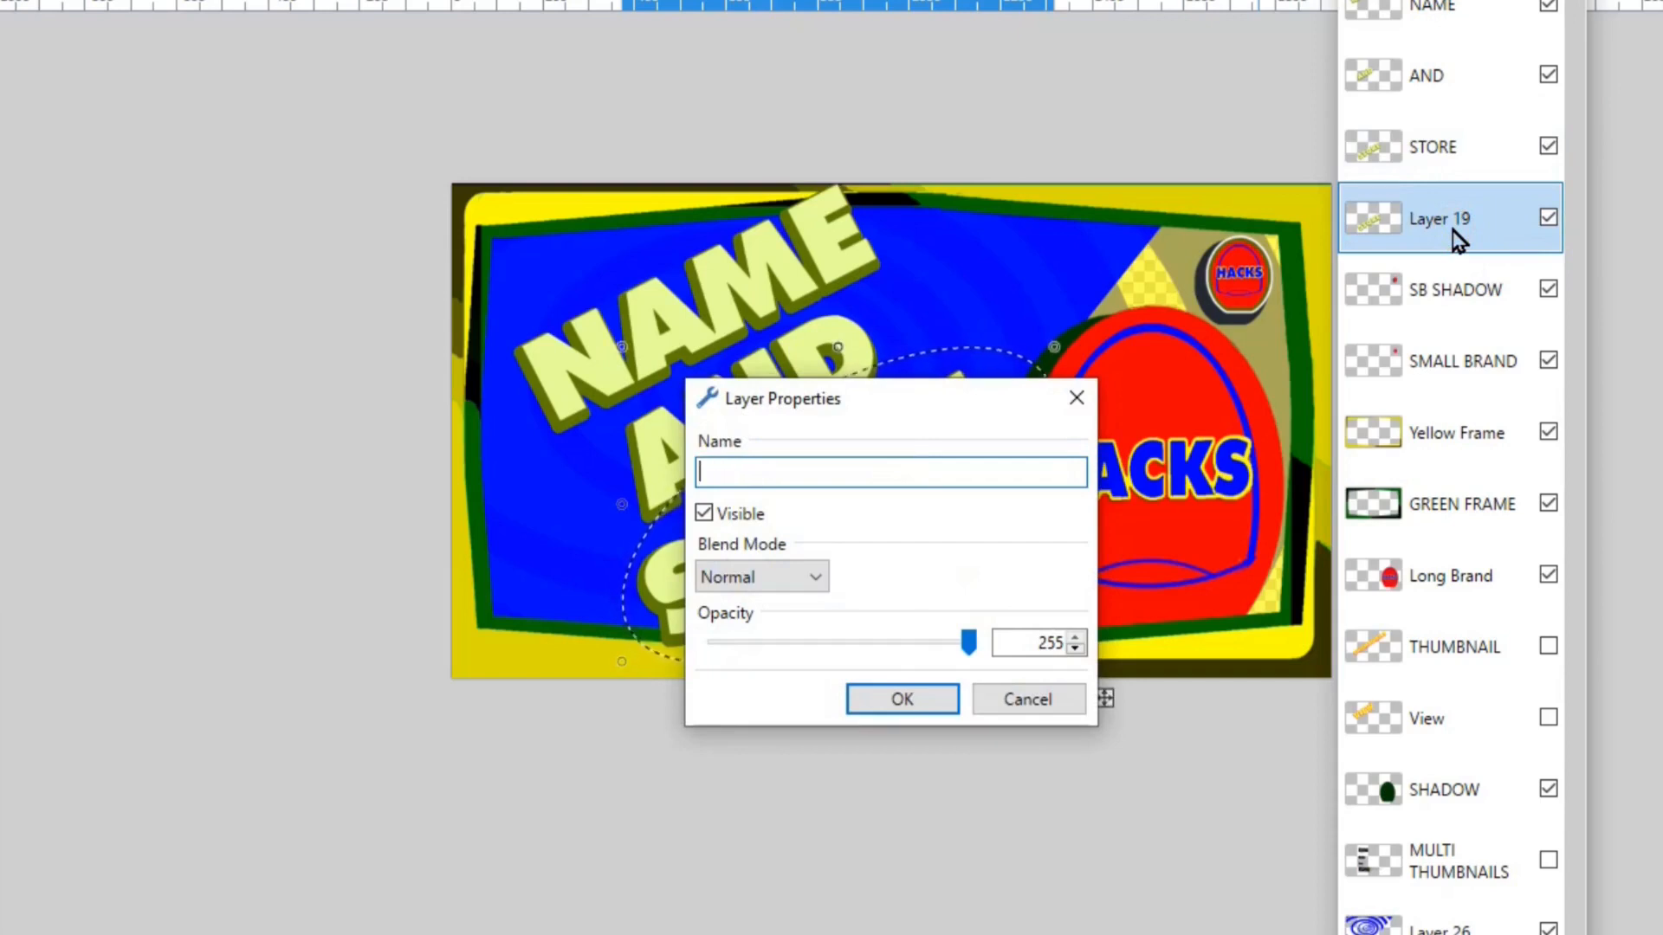
type("STORE SAFE")
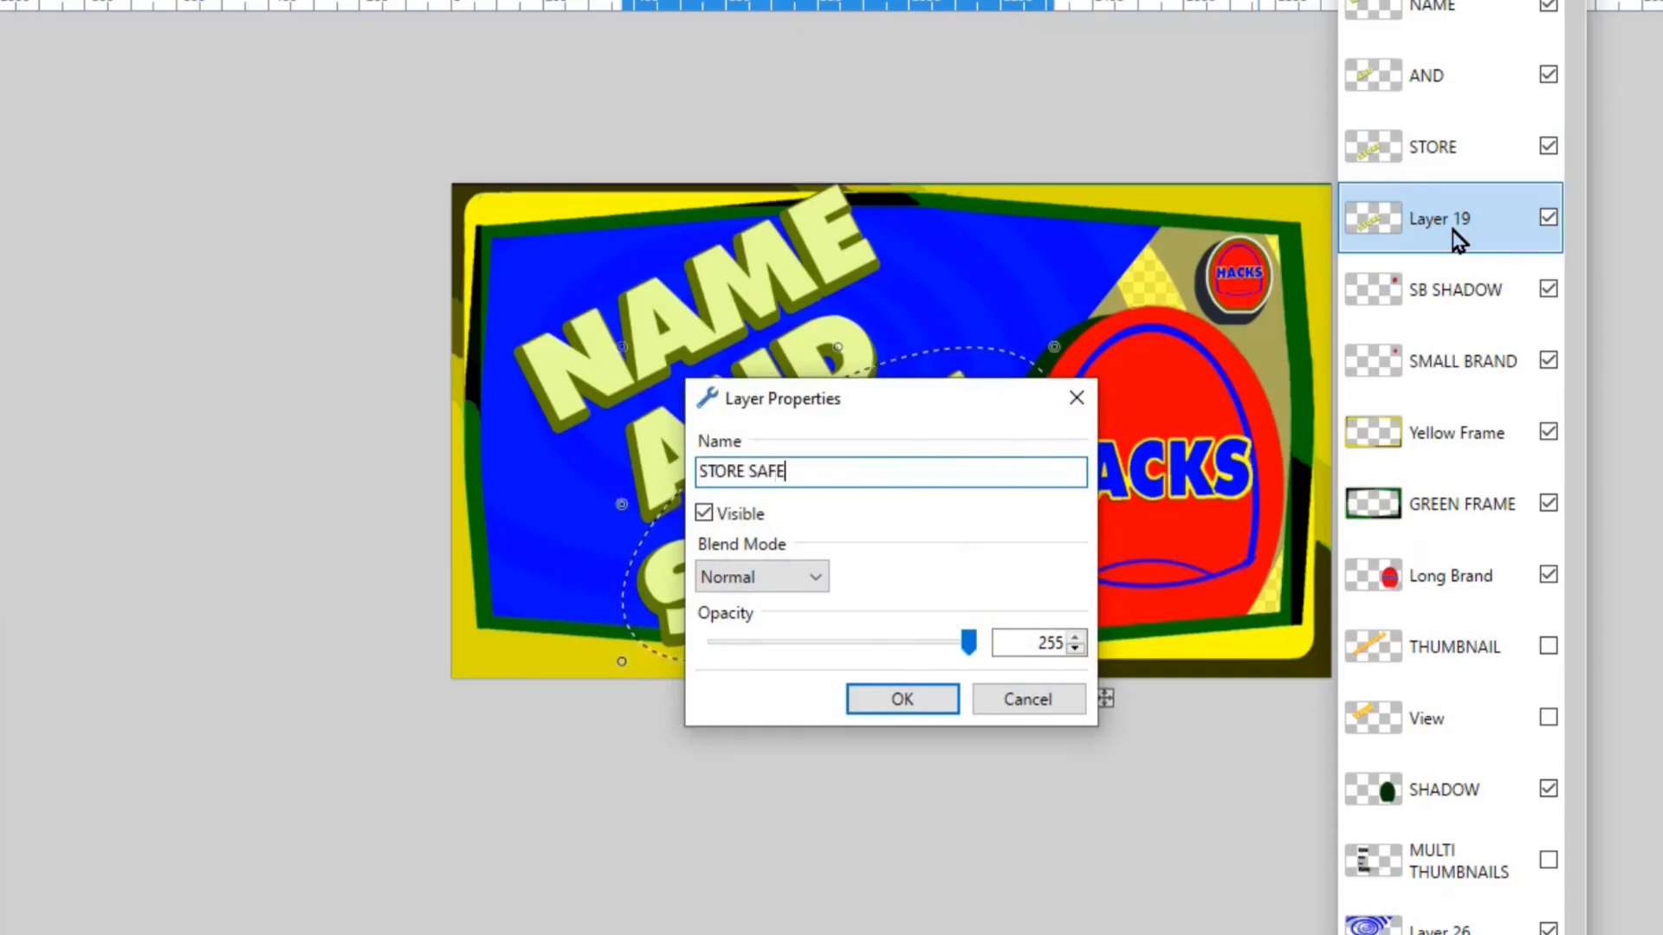
key("Return")
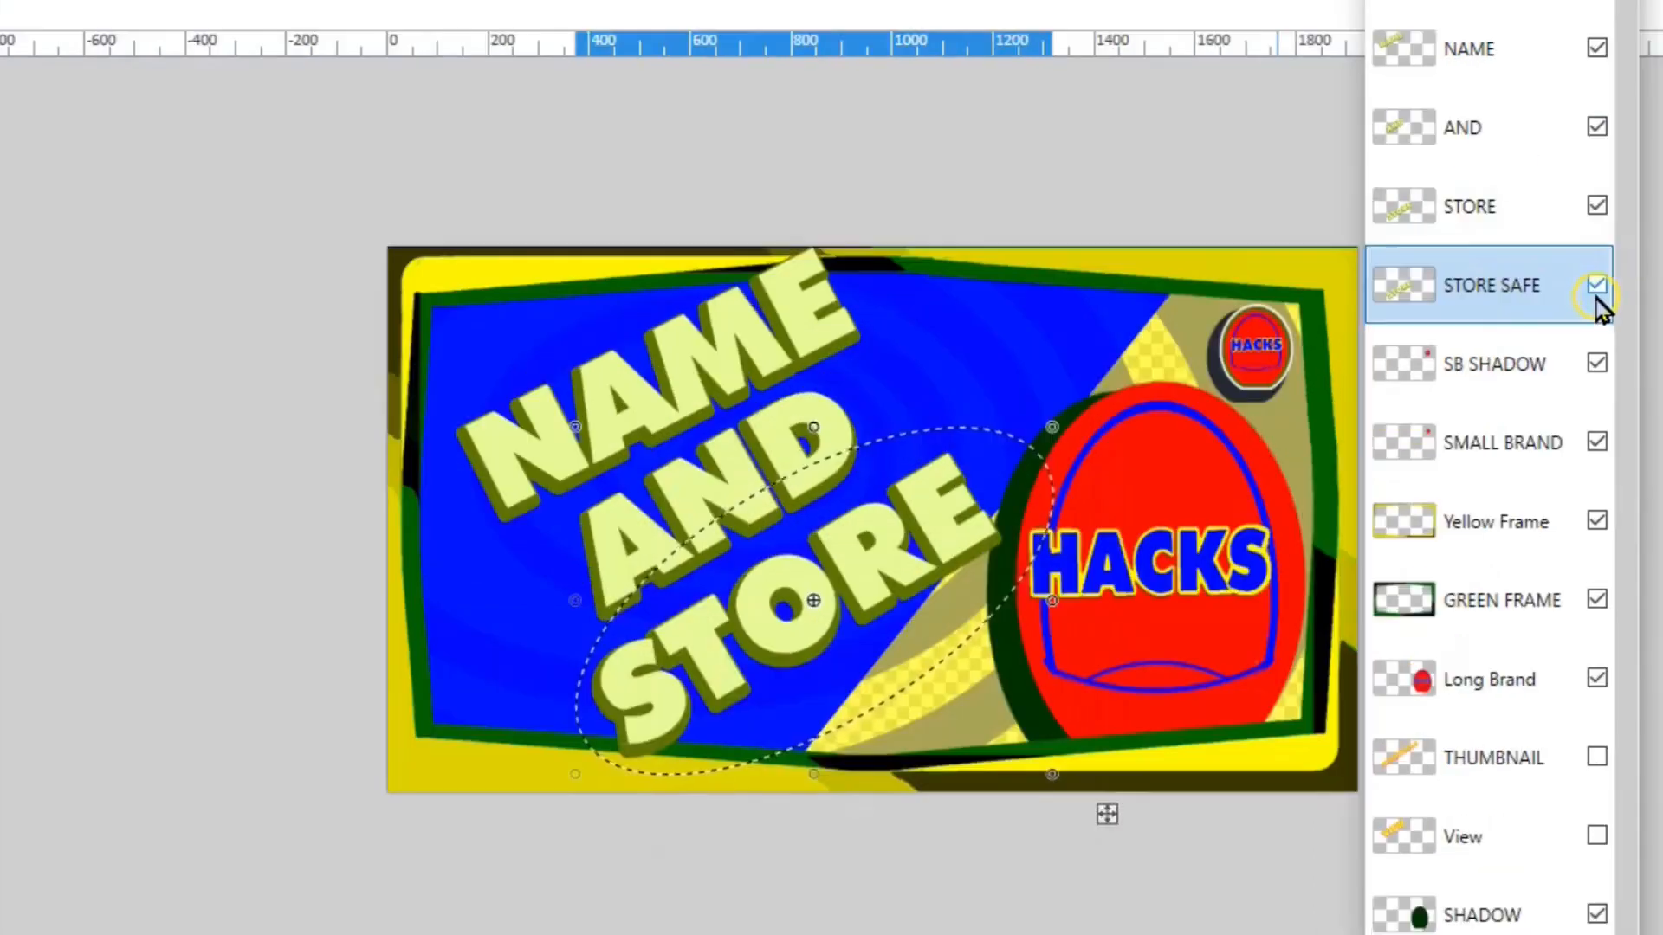
left_click(1596, 292)
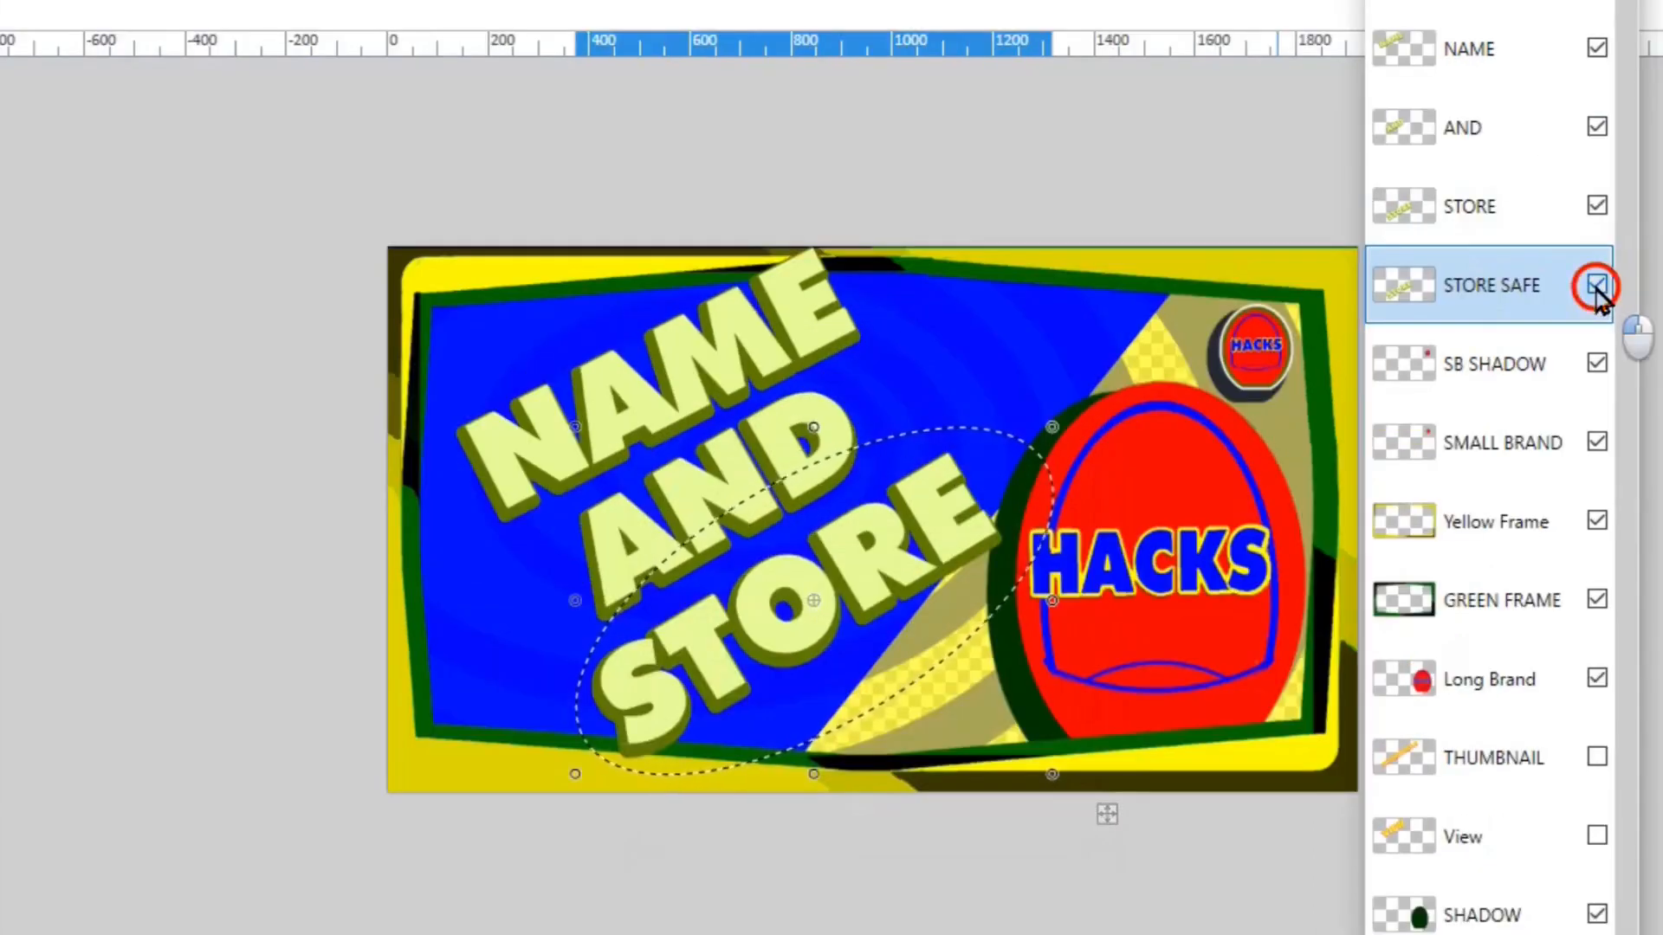
On the STORE layer, lasso the E's lower corner nearest the red badge along the blue background's diagonal edge and delete it
left_click(1437, 214)
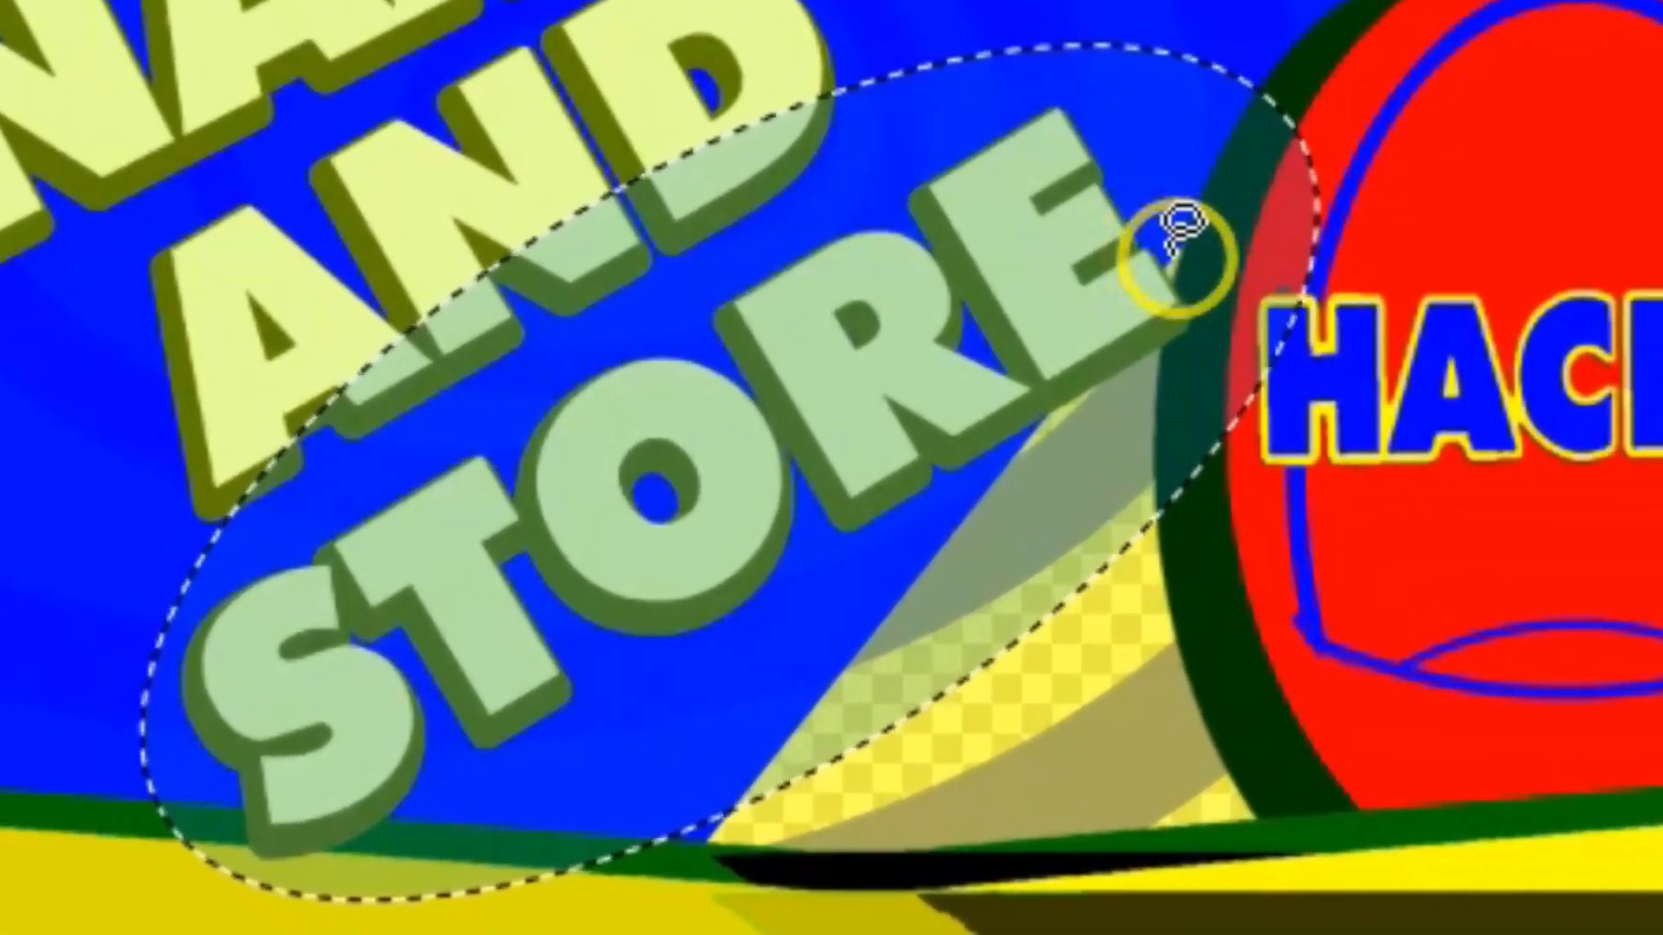
left_click(1180, 227)
mouse_move(1180, 227)
left_mouse_down()
mouse_move(1325, 303)
mouse_move(1068, 557)
mouse_move(954, 530)
left_mouse_up()
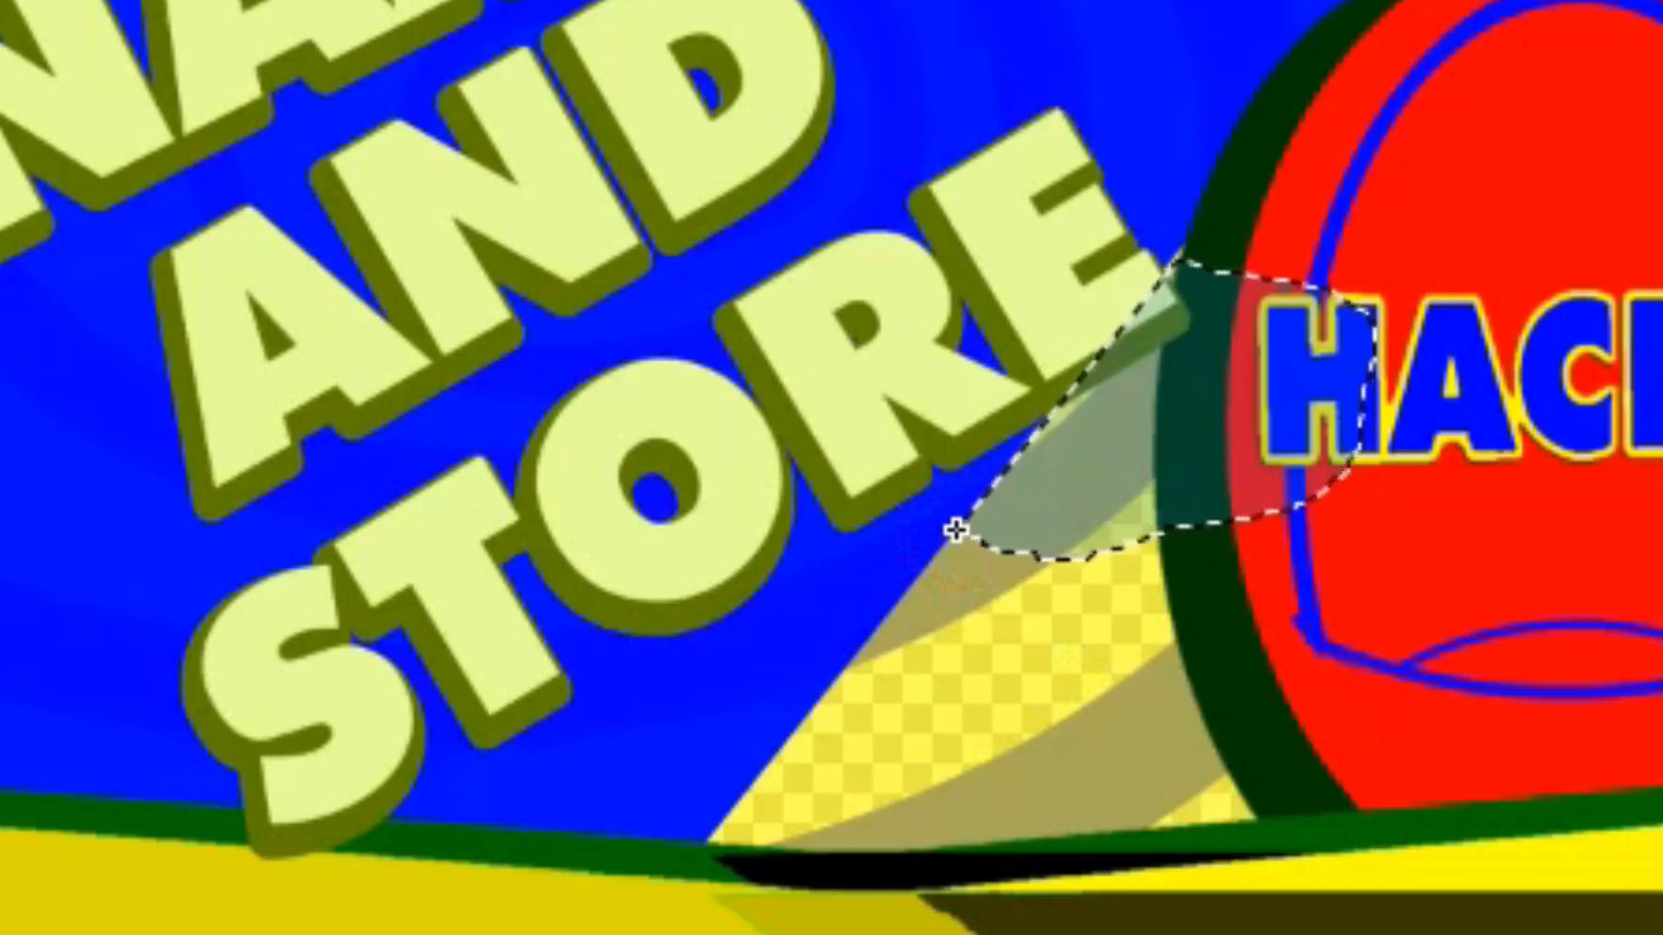
key("Delete")
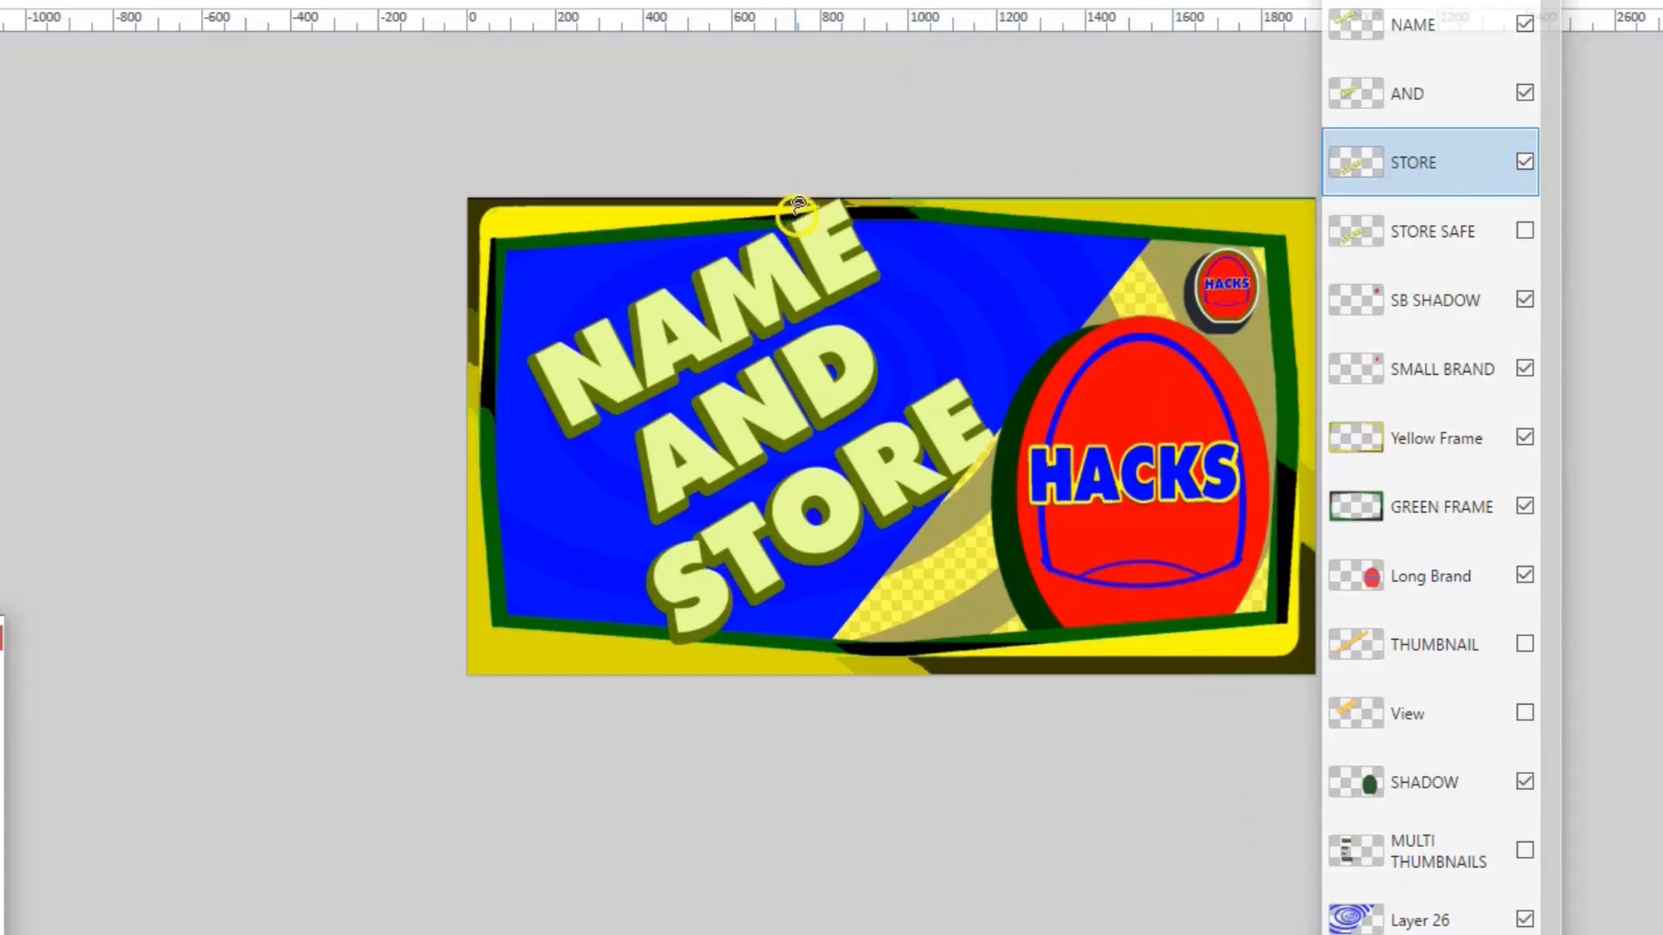
Duplicate the NAME layer and hide the original beneath the copy
left_click(1433, 33)
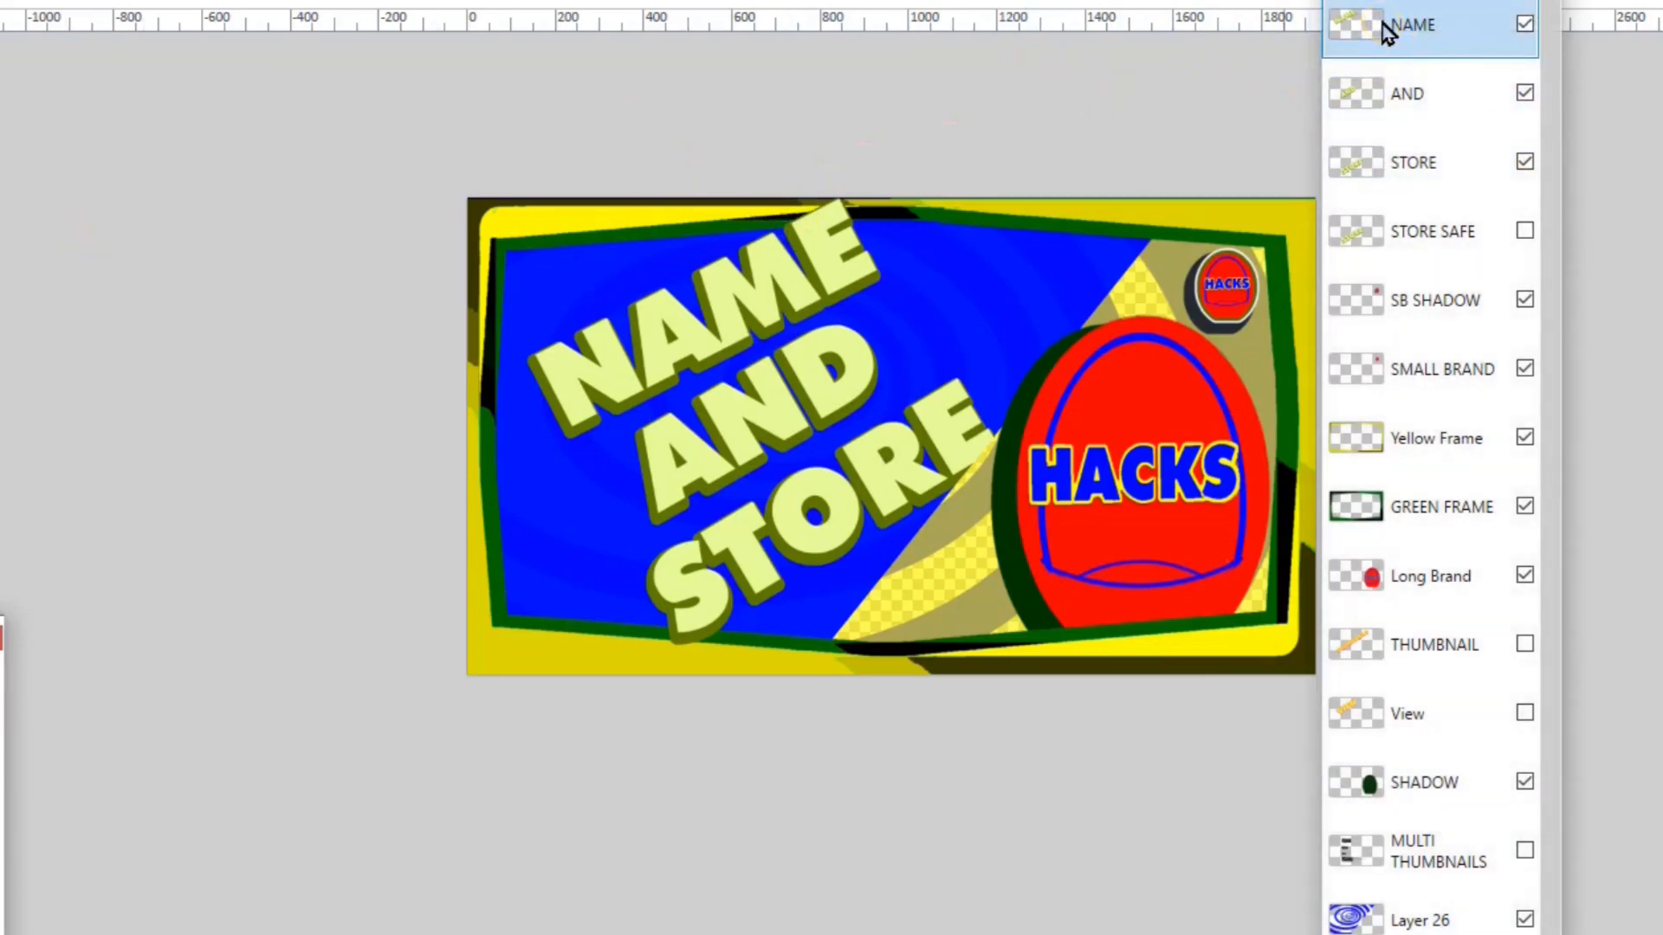
left_click(0, 0)
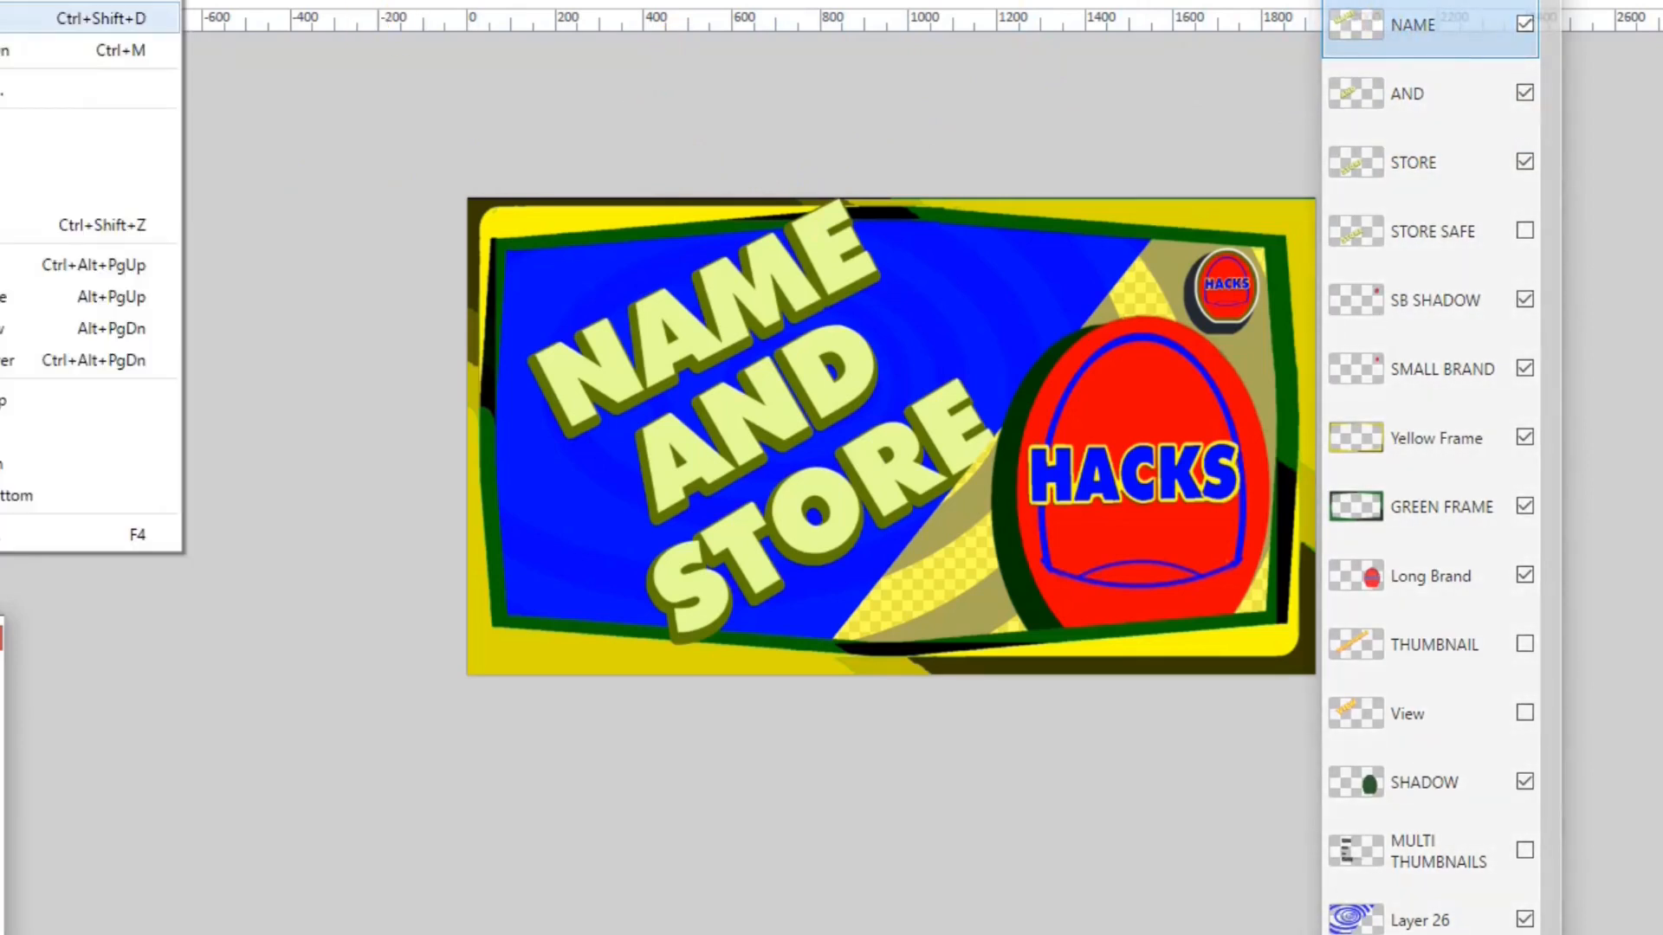
left_click(4, 17)
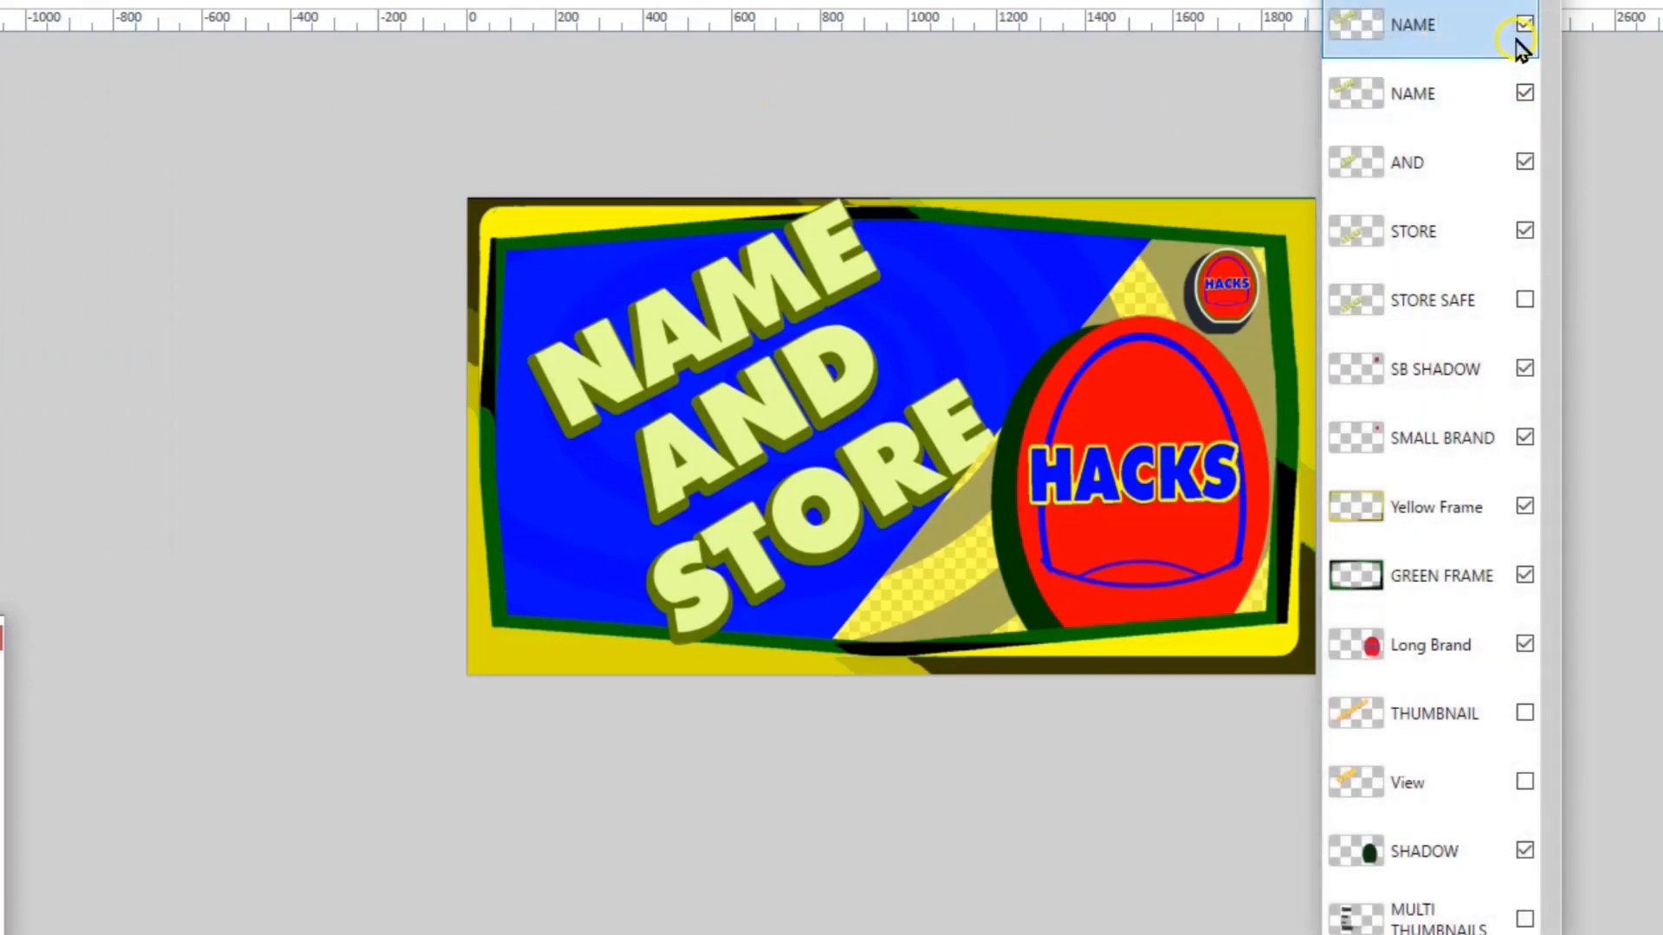
left_click(1524, 94)
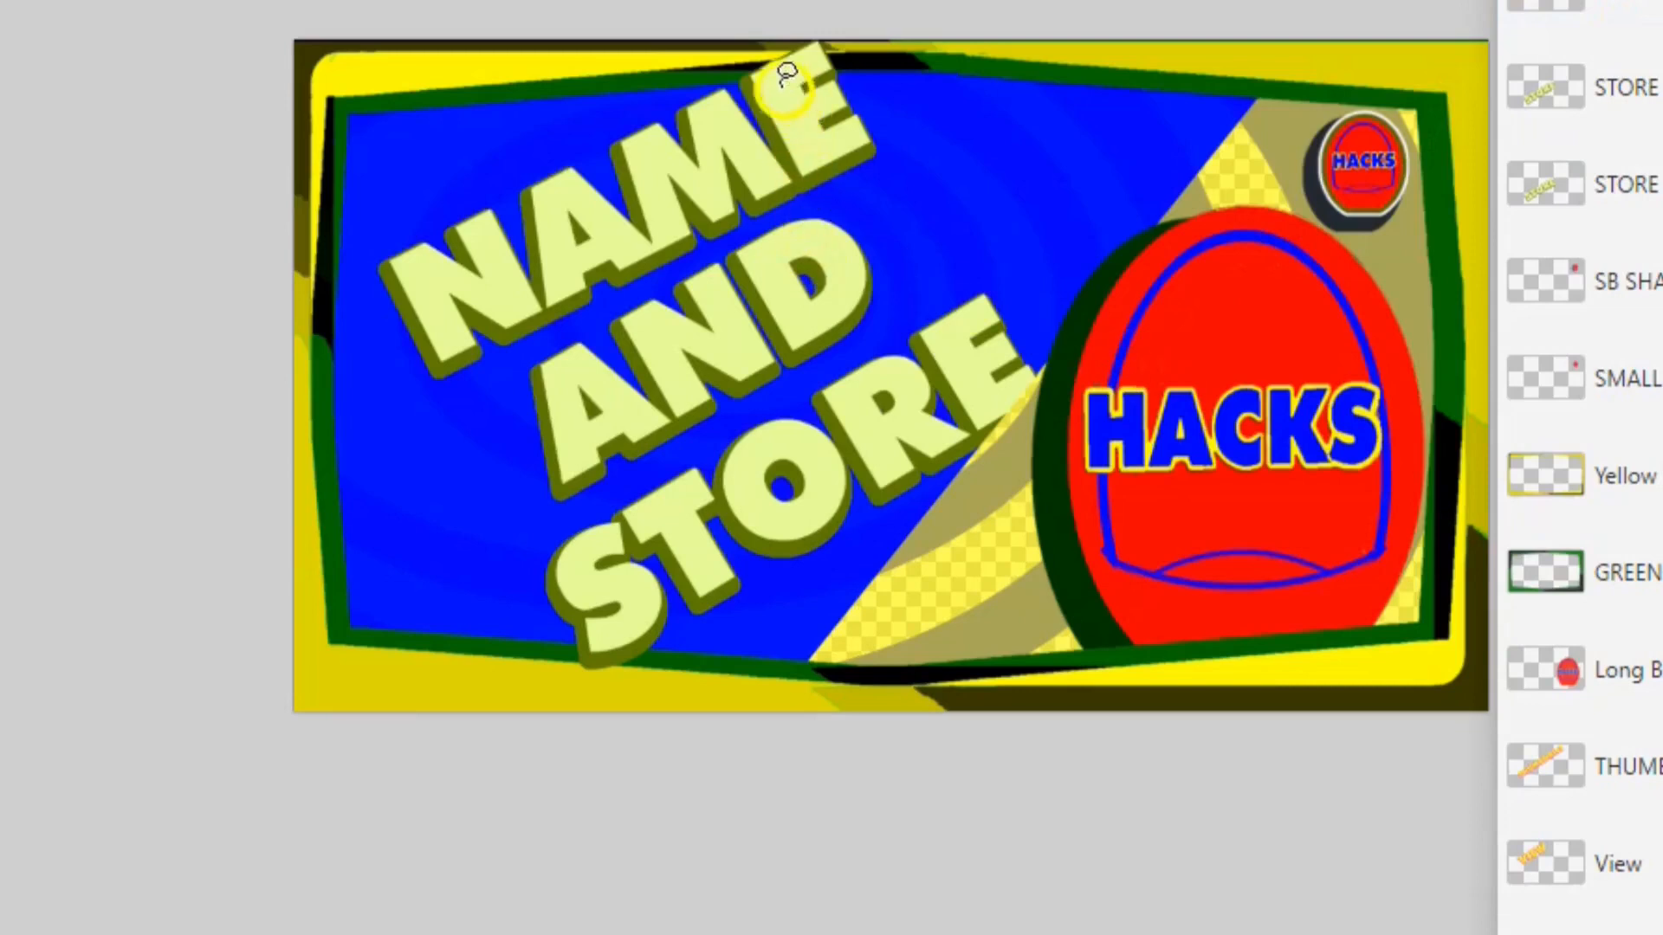
Lasso and delete the top of the E in NAME along the green frame's edge, and save the master file
left_click_drag(741, 76, 993, 57)
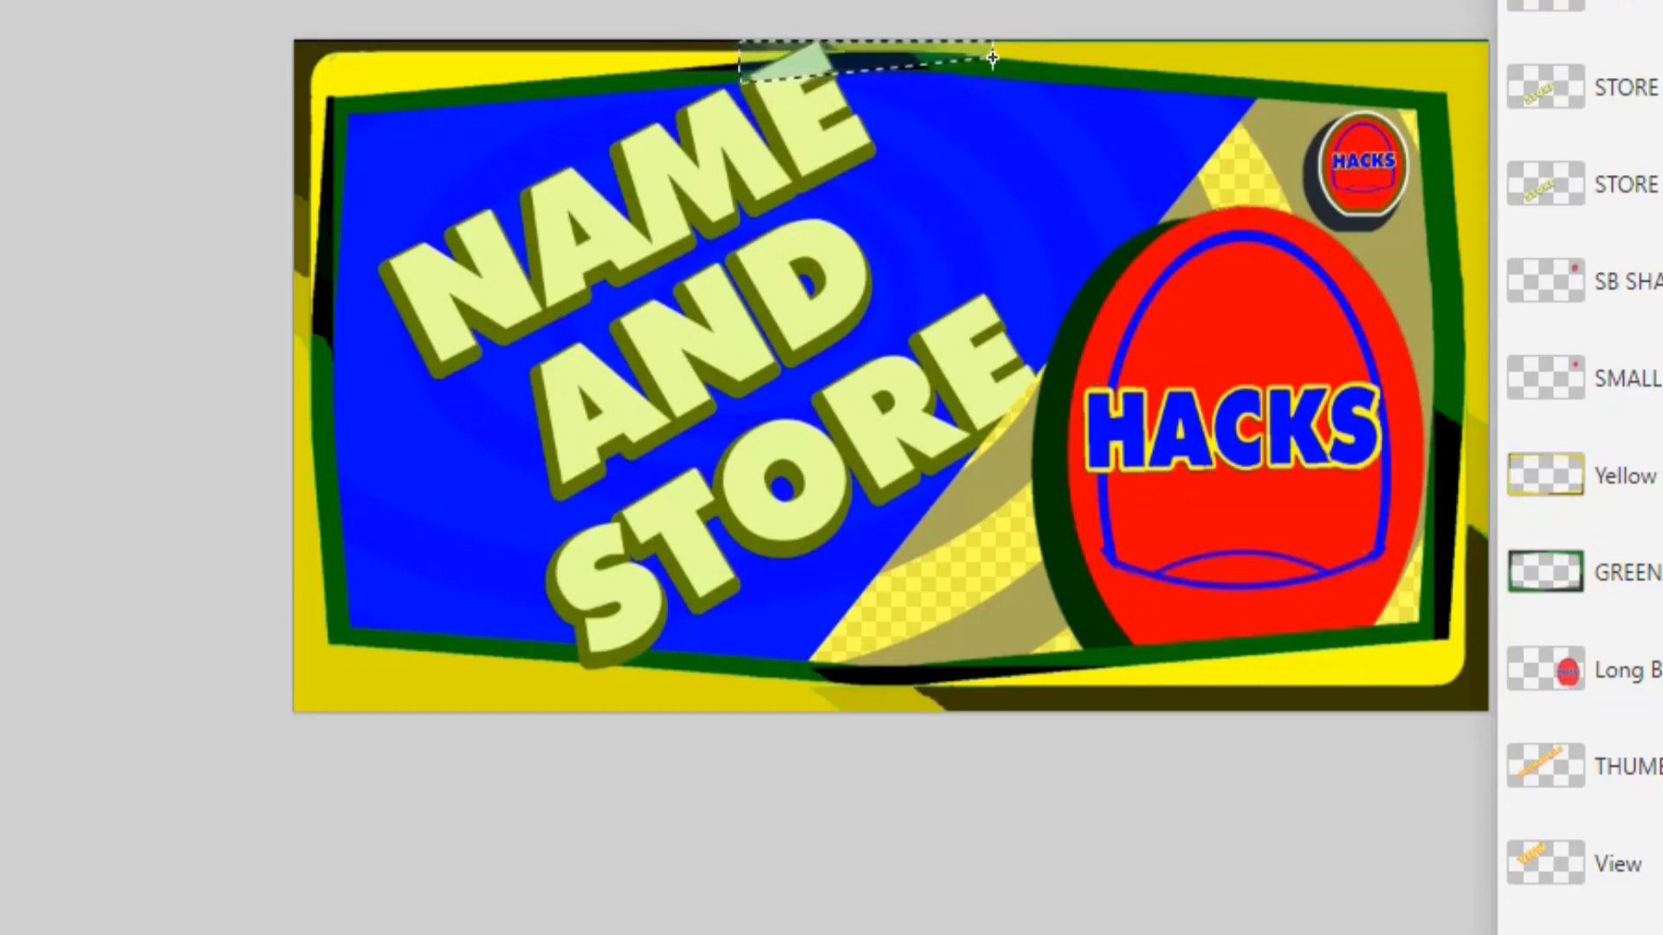
key("Delete")
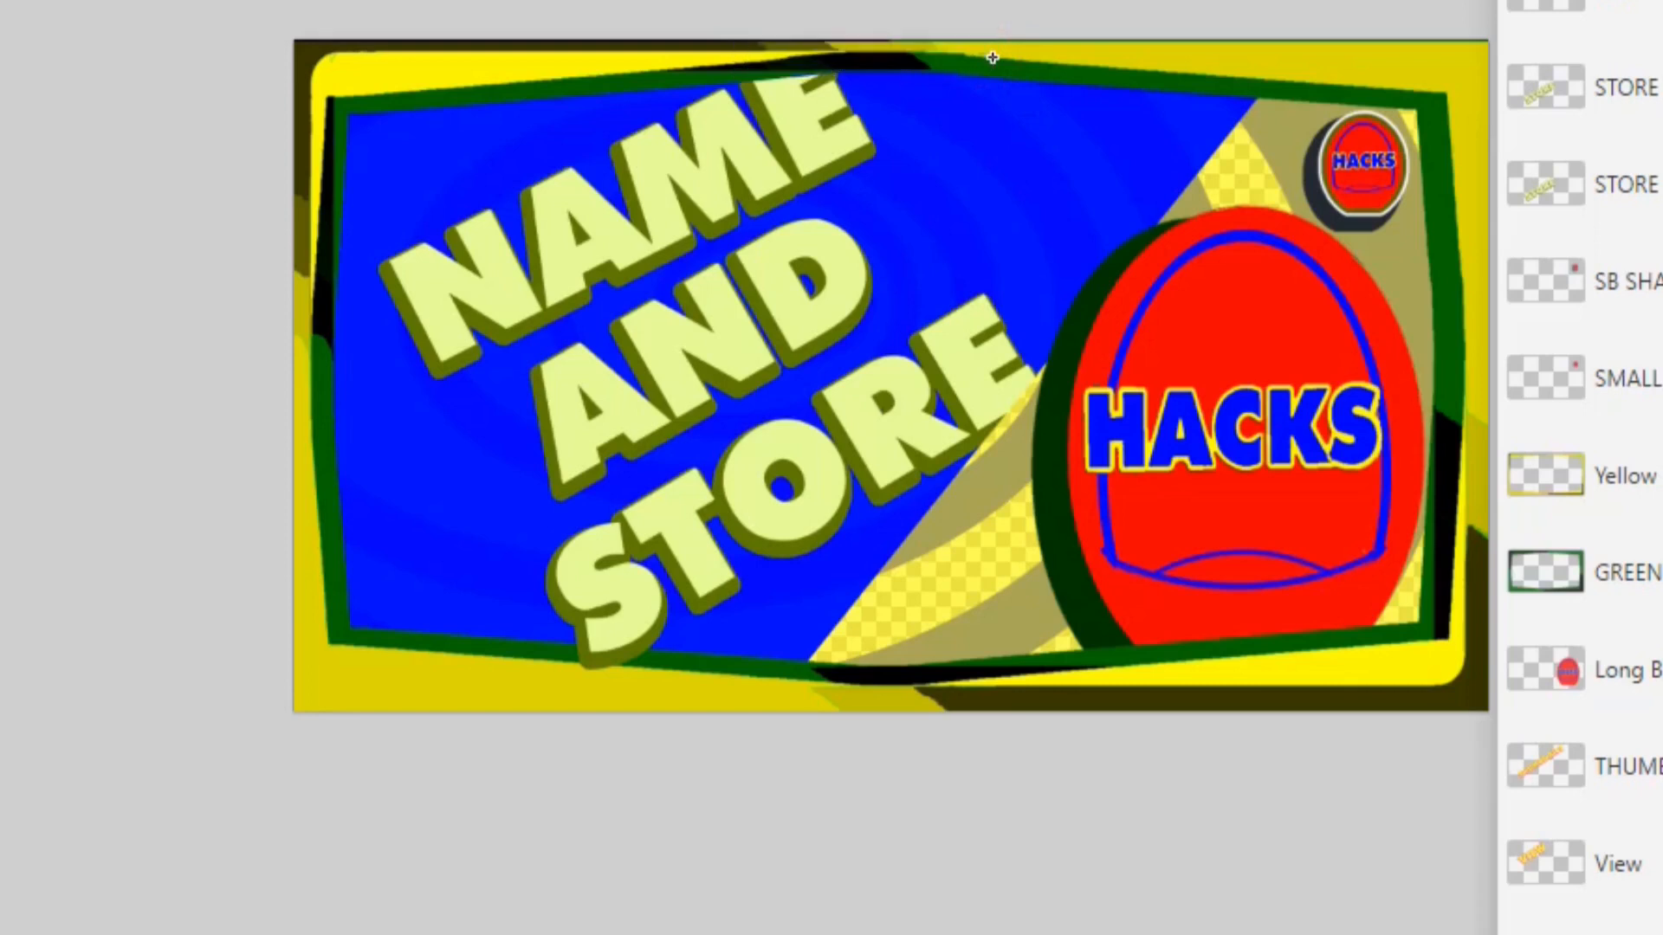
left_click(1051, 7)
left_click(20, 33)
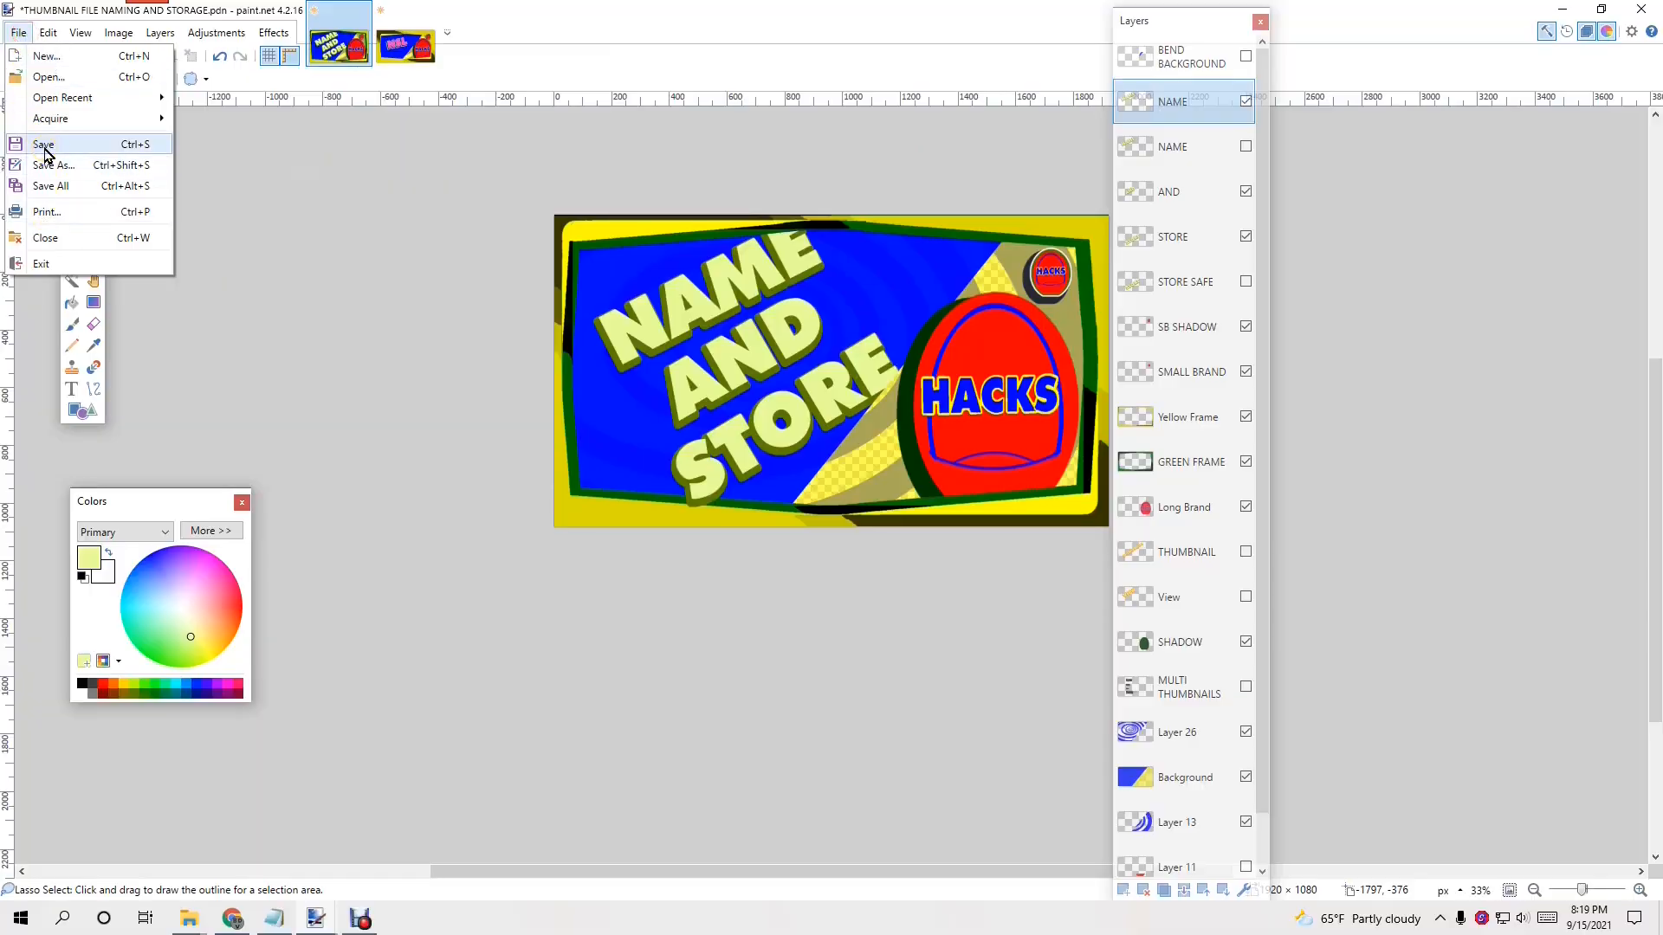
left_click(45, 145)
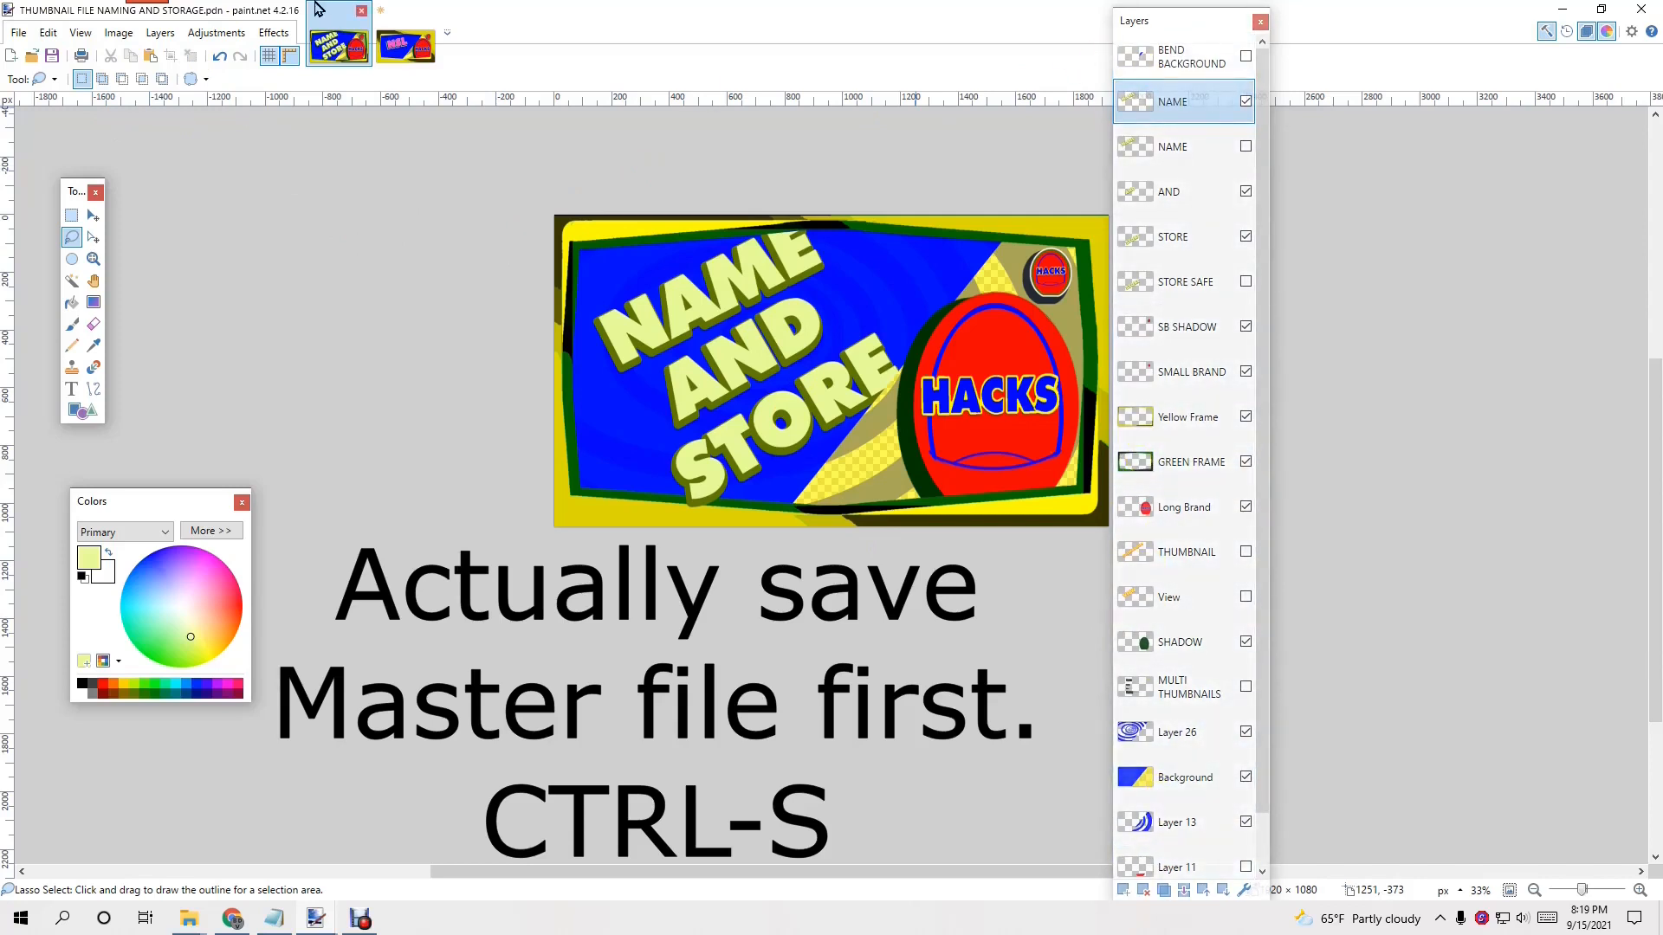
Save a flattened PNG copy of the thumbnail named THUMBNAIL FILE NAMING AND STORAGE png, accepting the default save settings
left_click(18, 34)
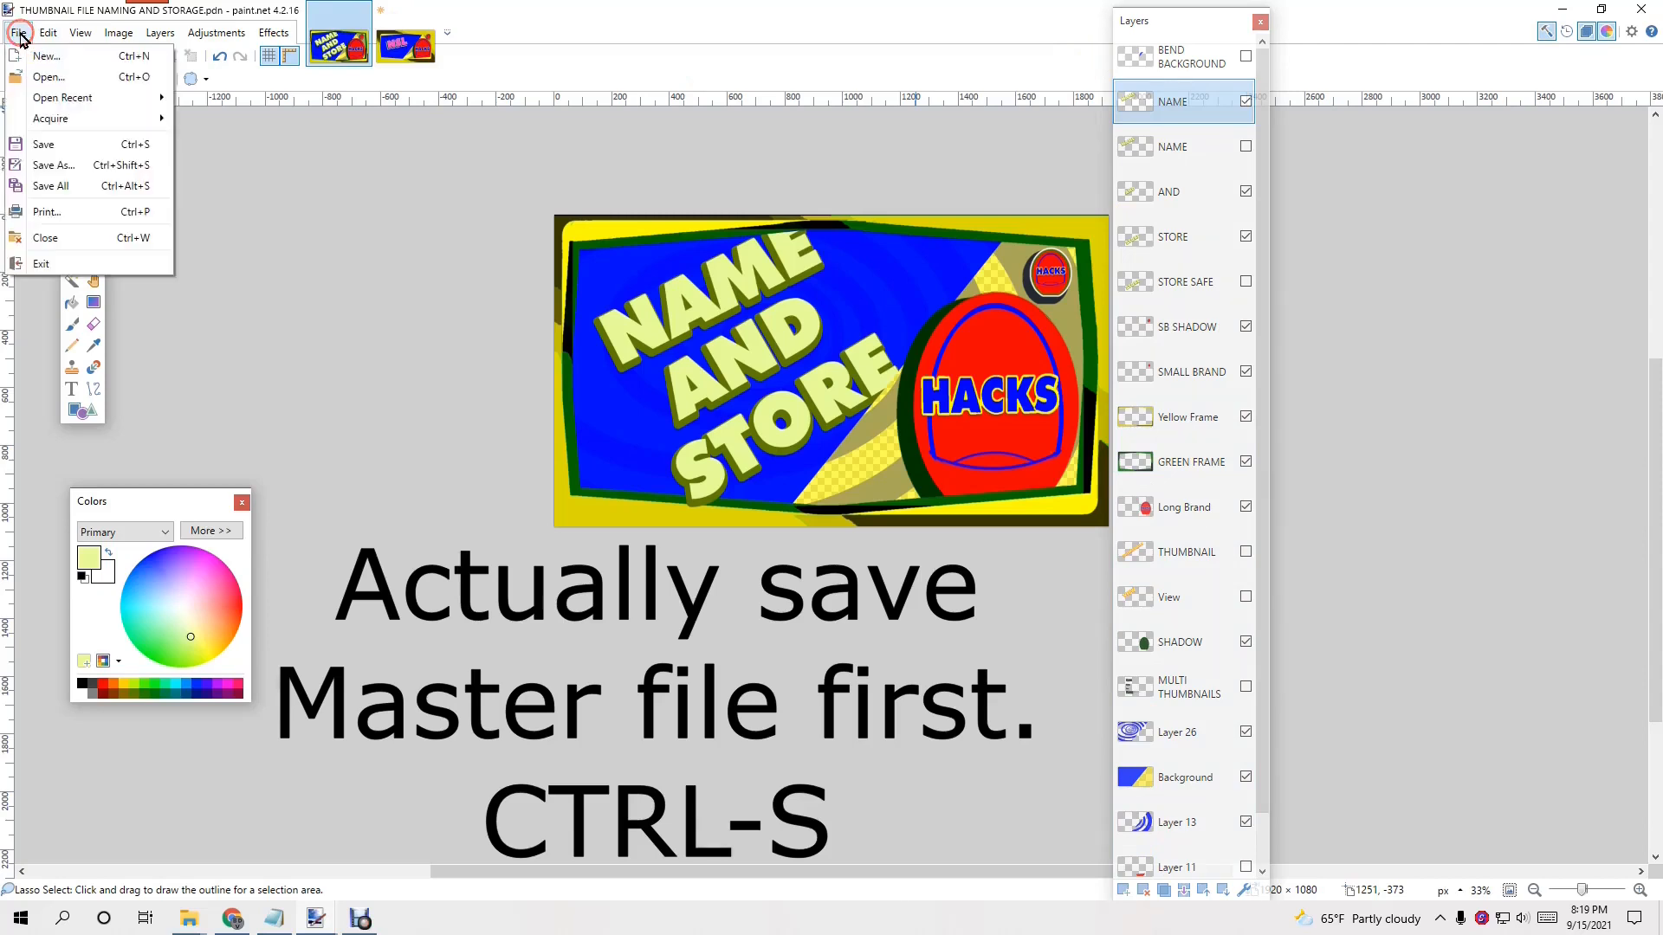
left_click(48, 164)
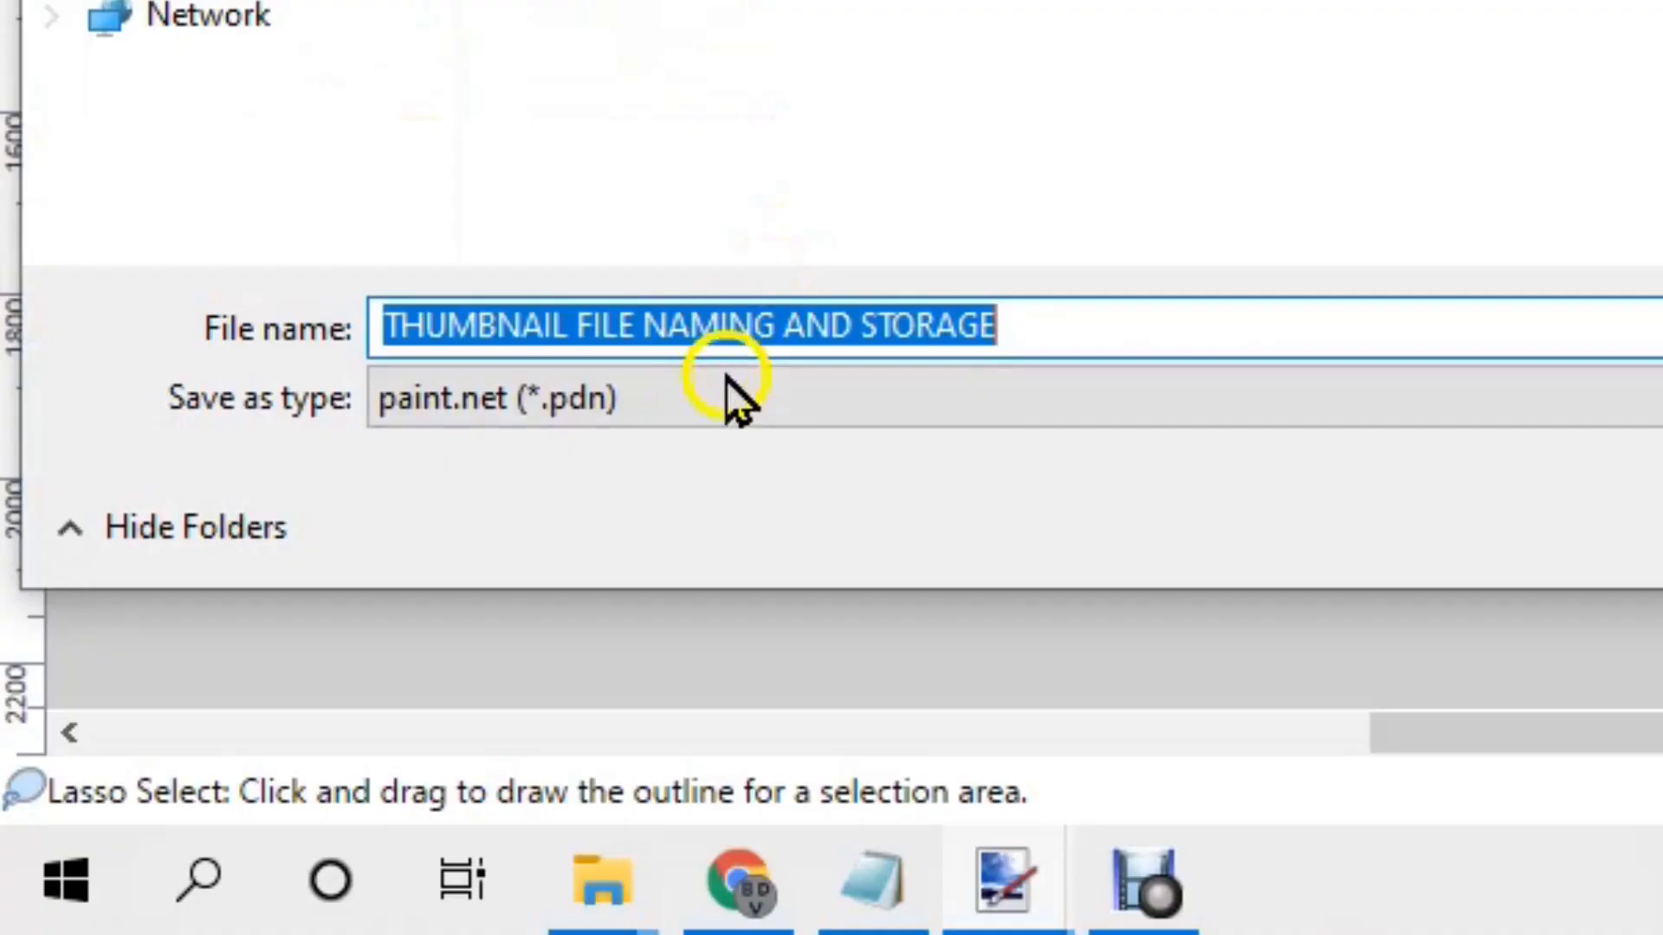
left_click(366, 745)
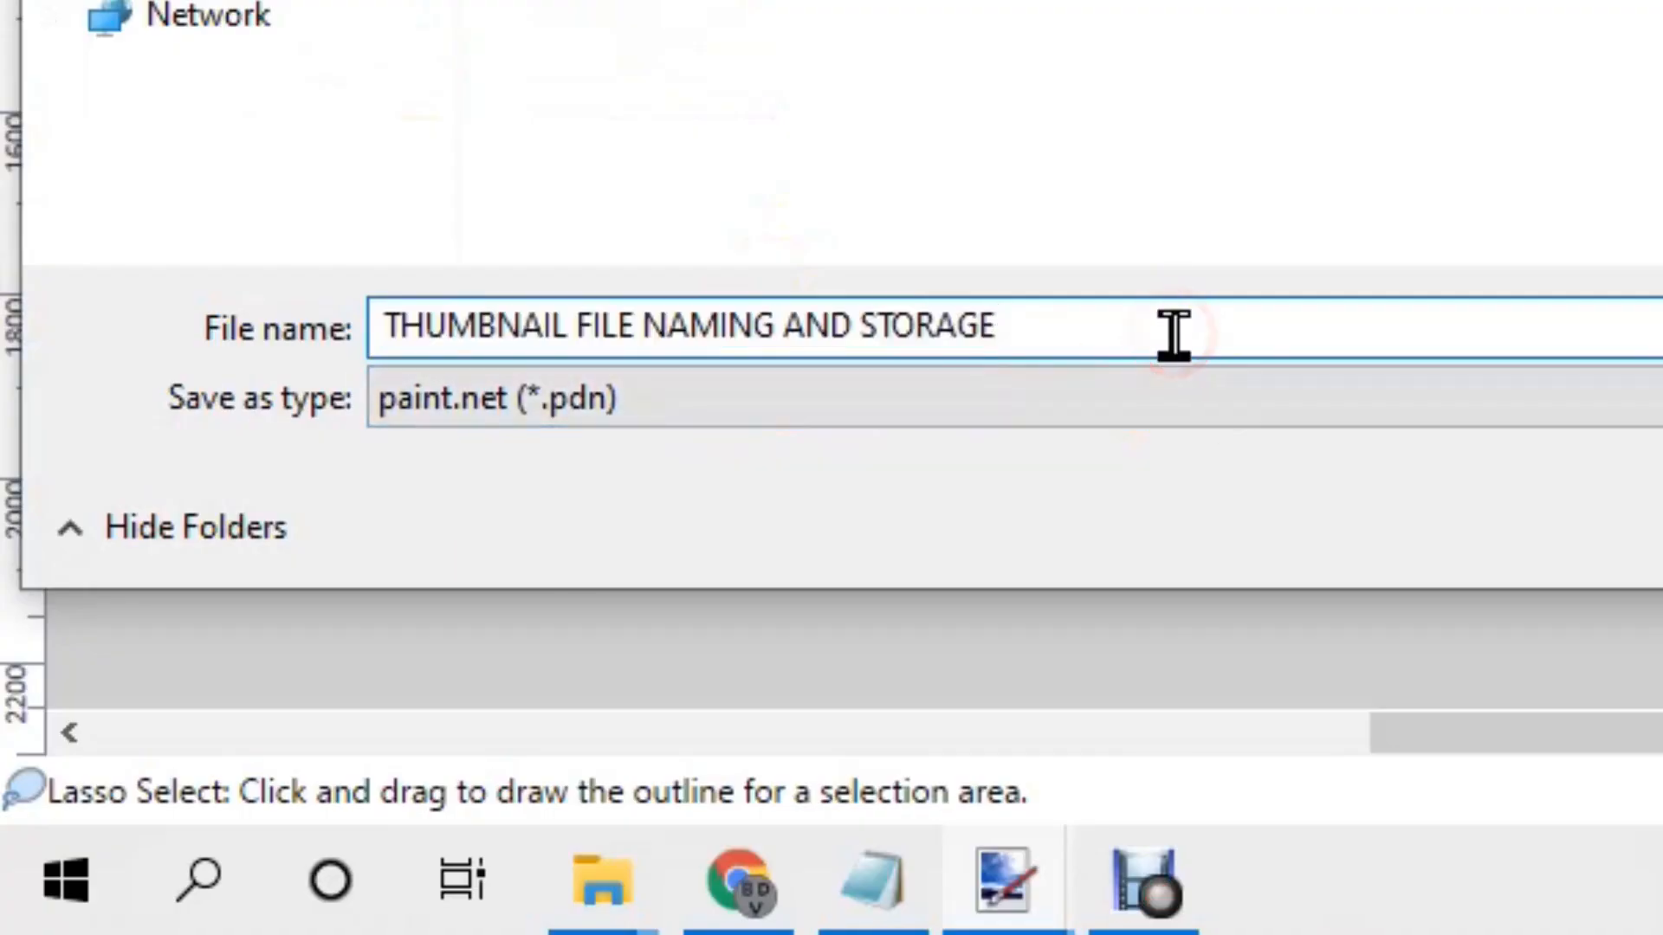
type("png")
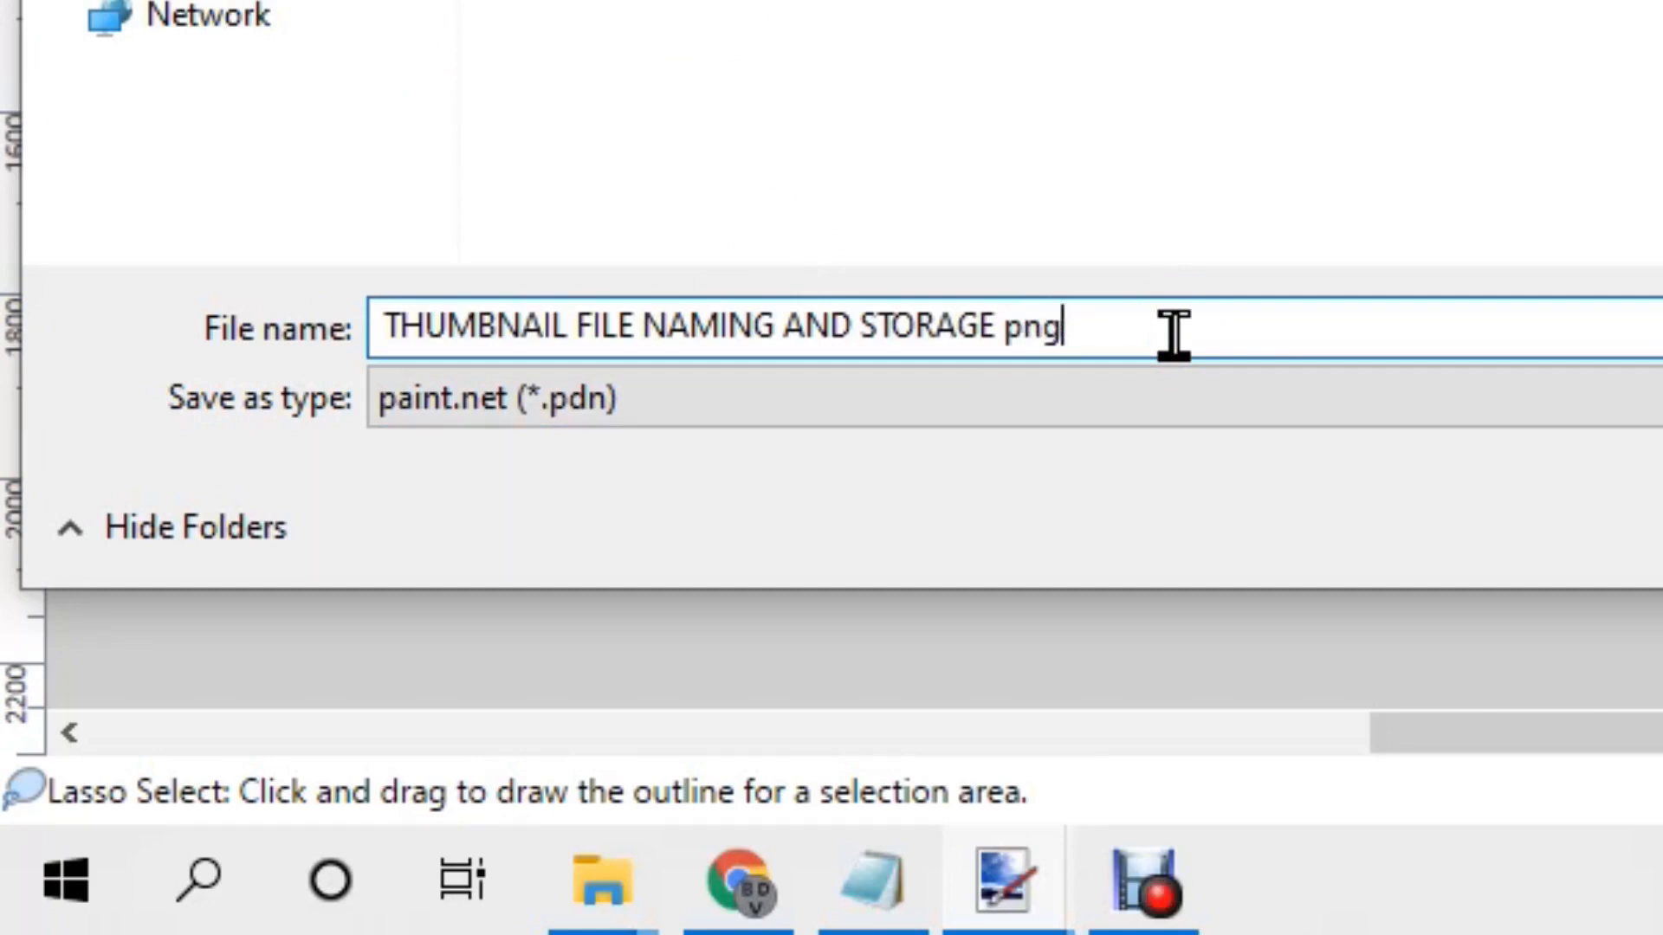
left_click(1108, 394)
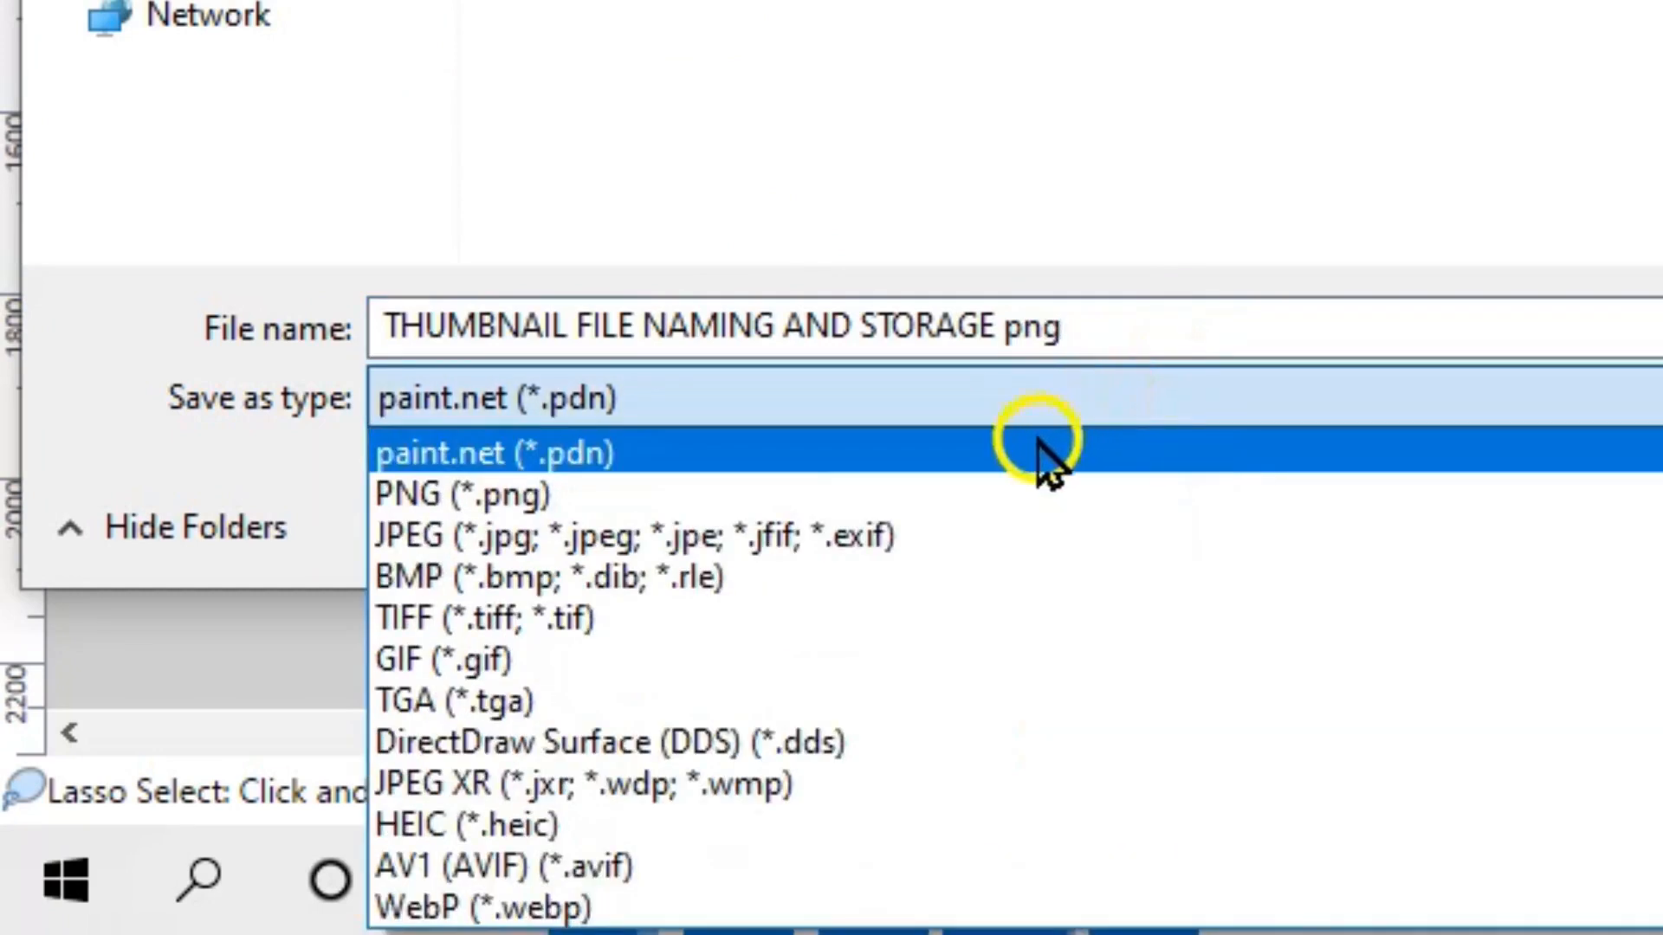
left_click(1012, 489)
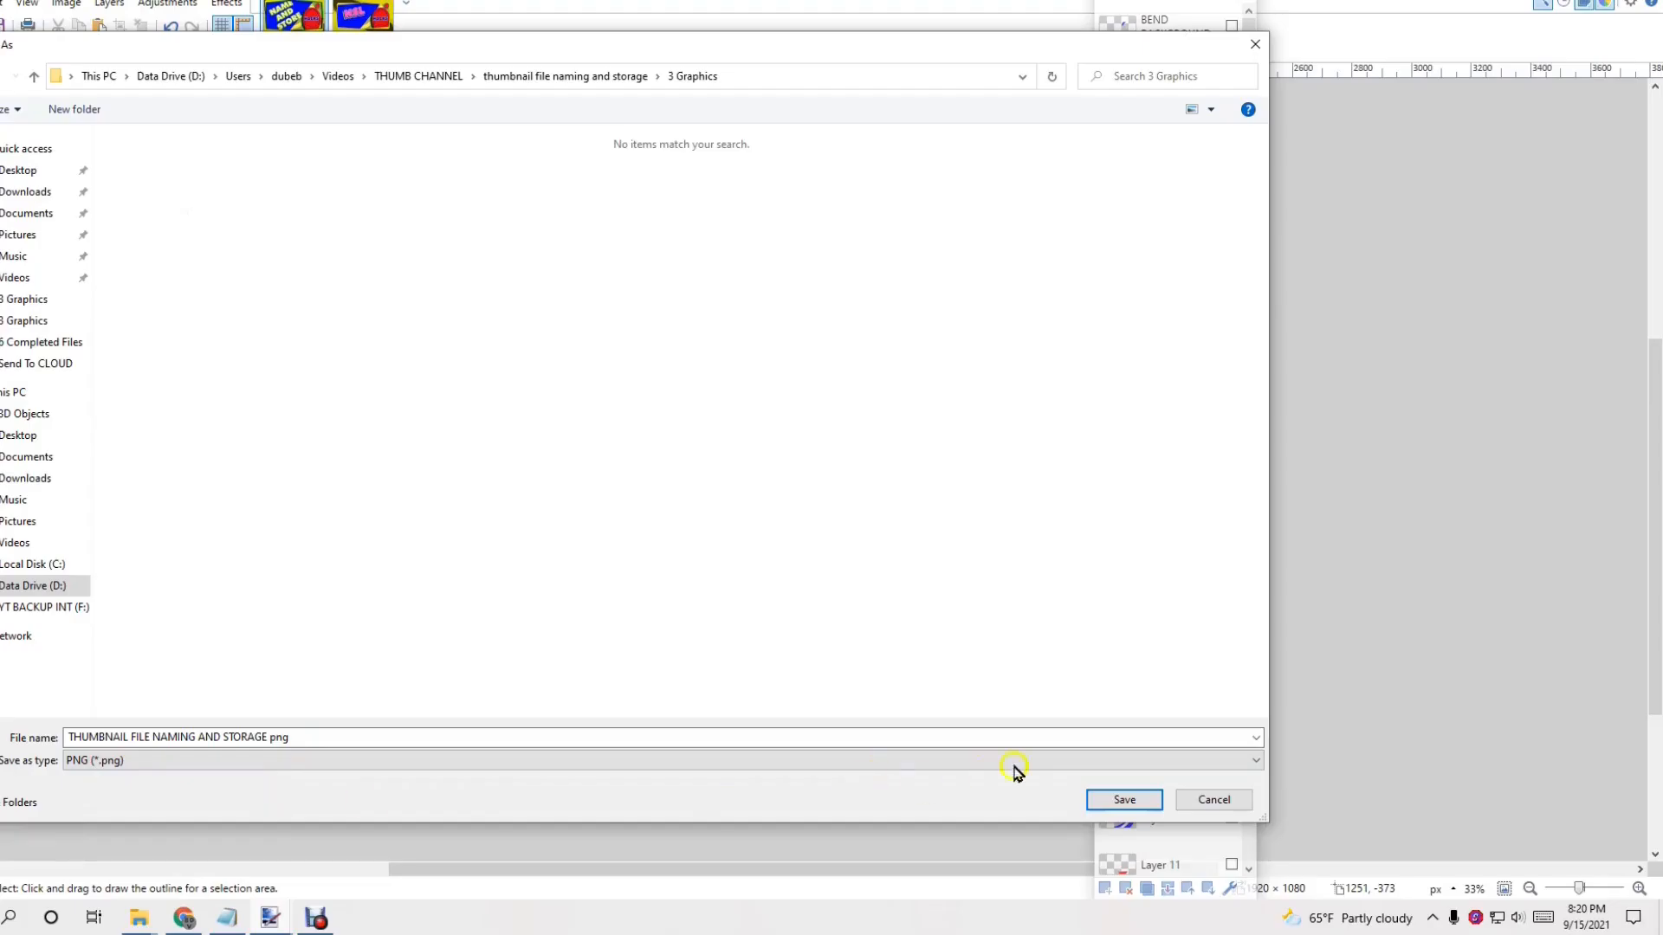
left_click(1126, 800)
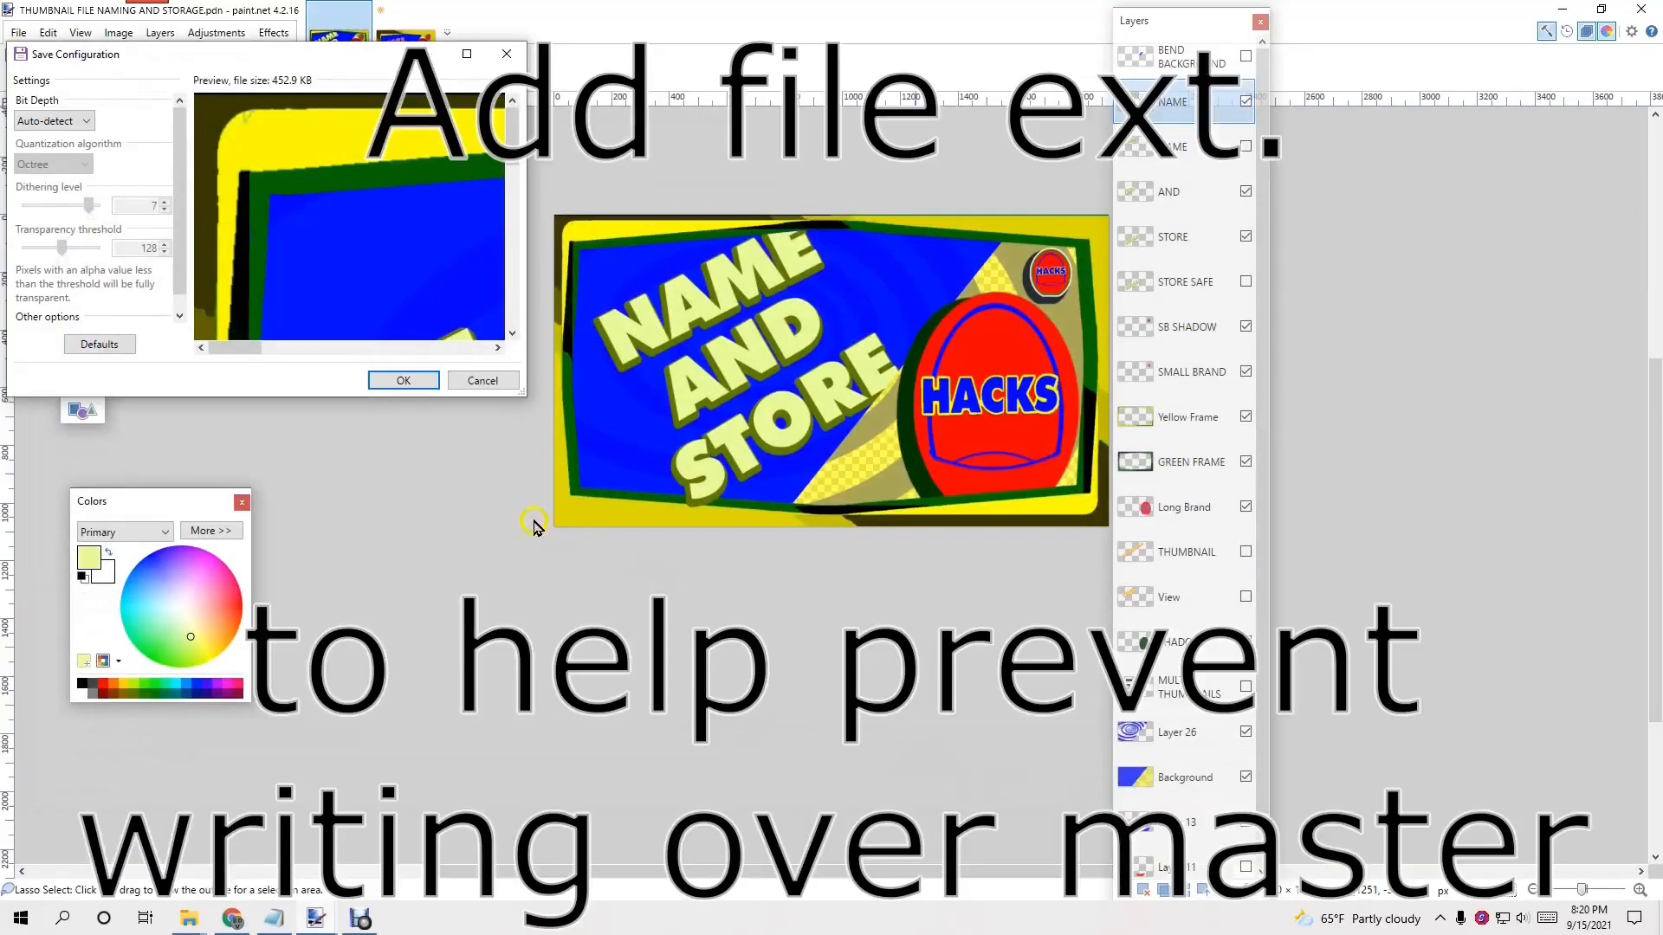
left_click(403, 380)
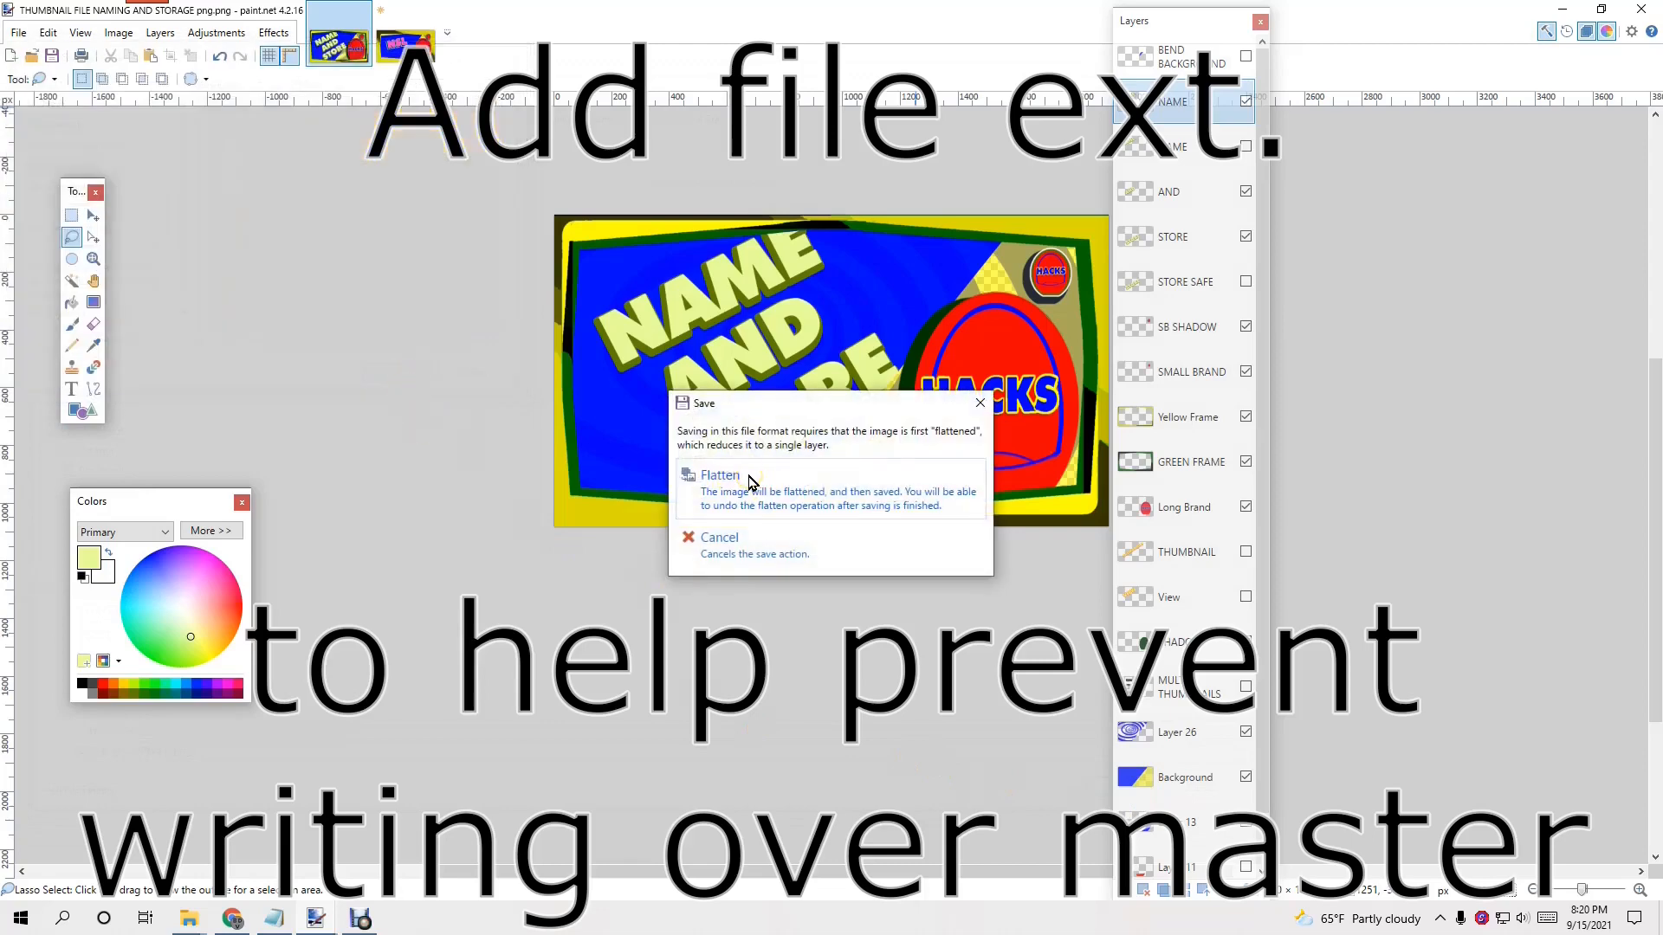
left_click(750, 479)
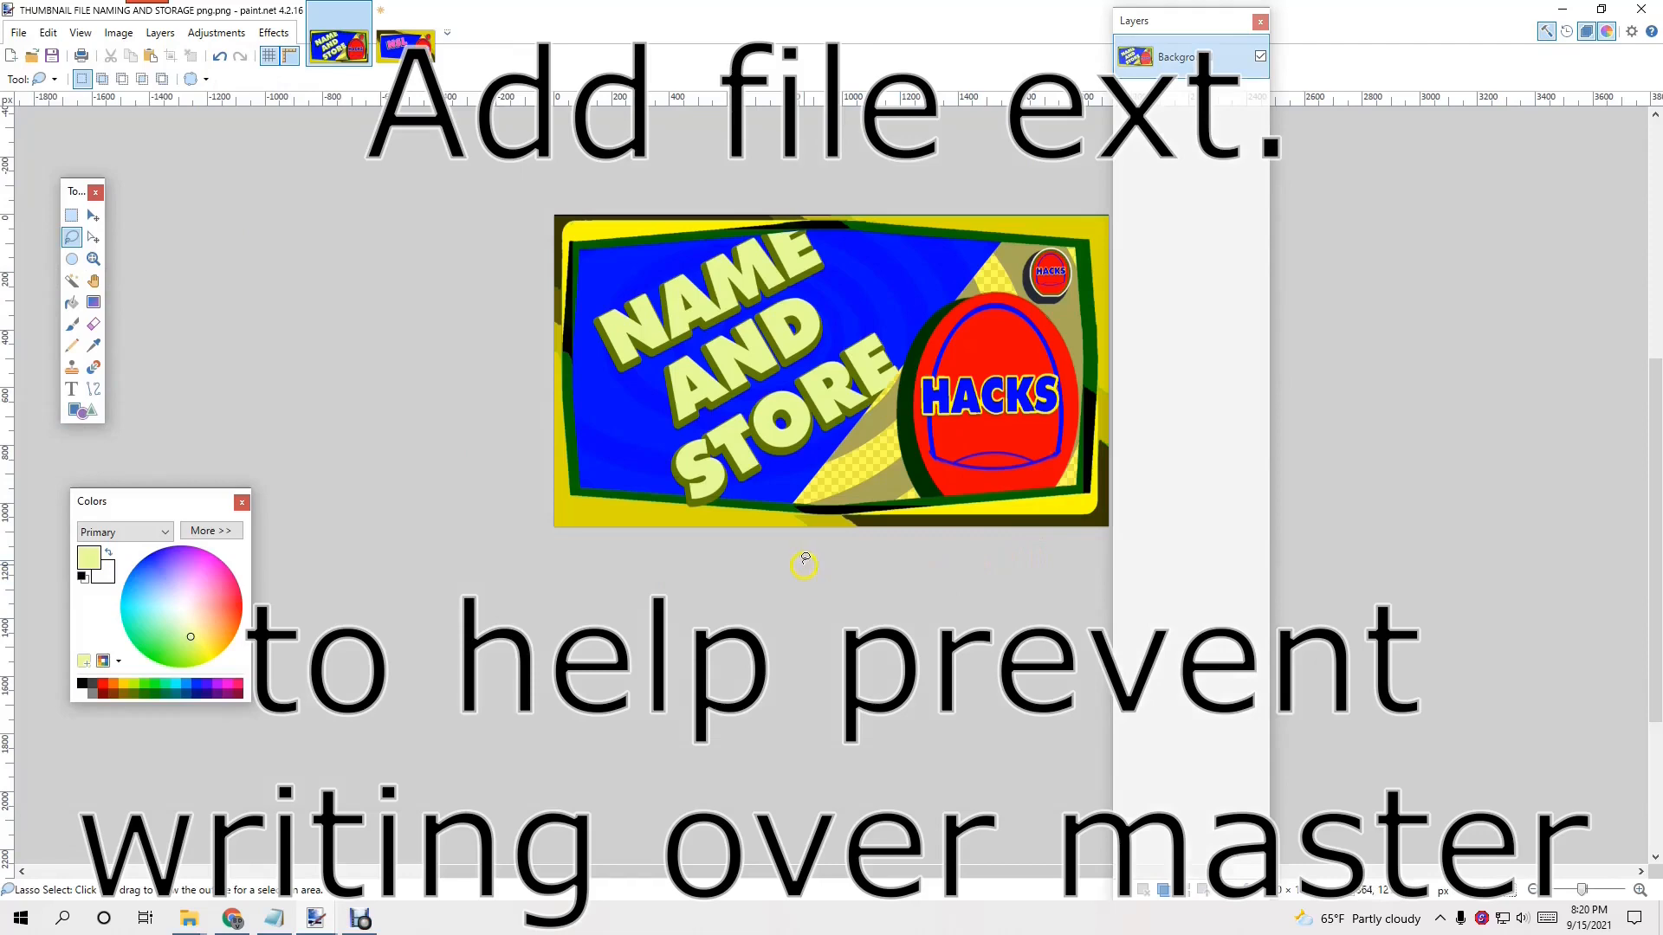
Save a JPEG copy of the flattened thumbnail named THUMBNAIL FILE NAMING AND STORAGE jpg, accepting the offered save settings
left_click(19, 32)
left_click(52, 164)
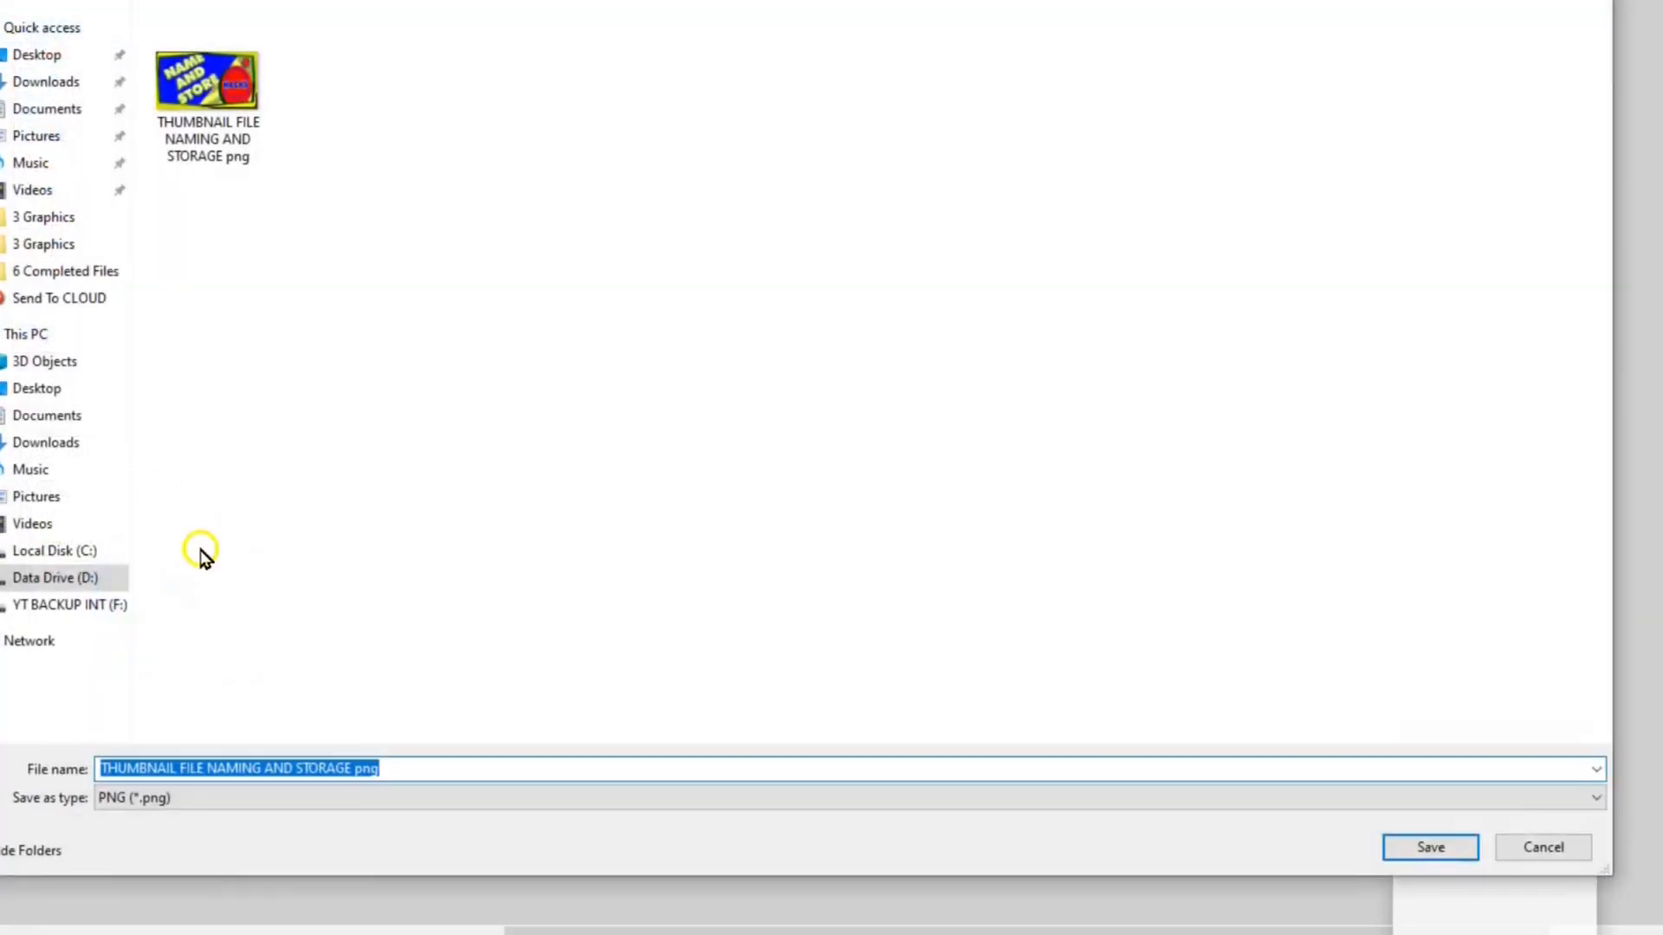
left_click(185, 798)
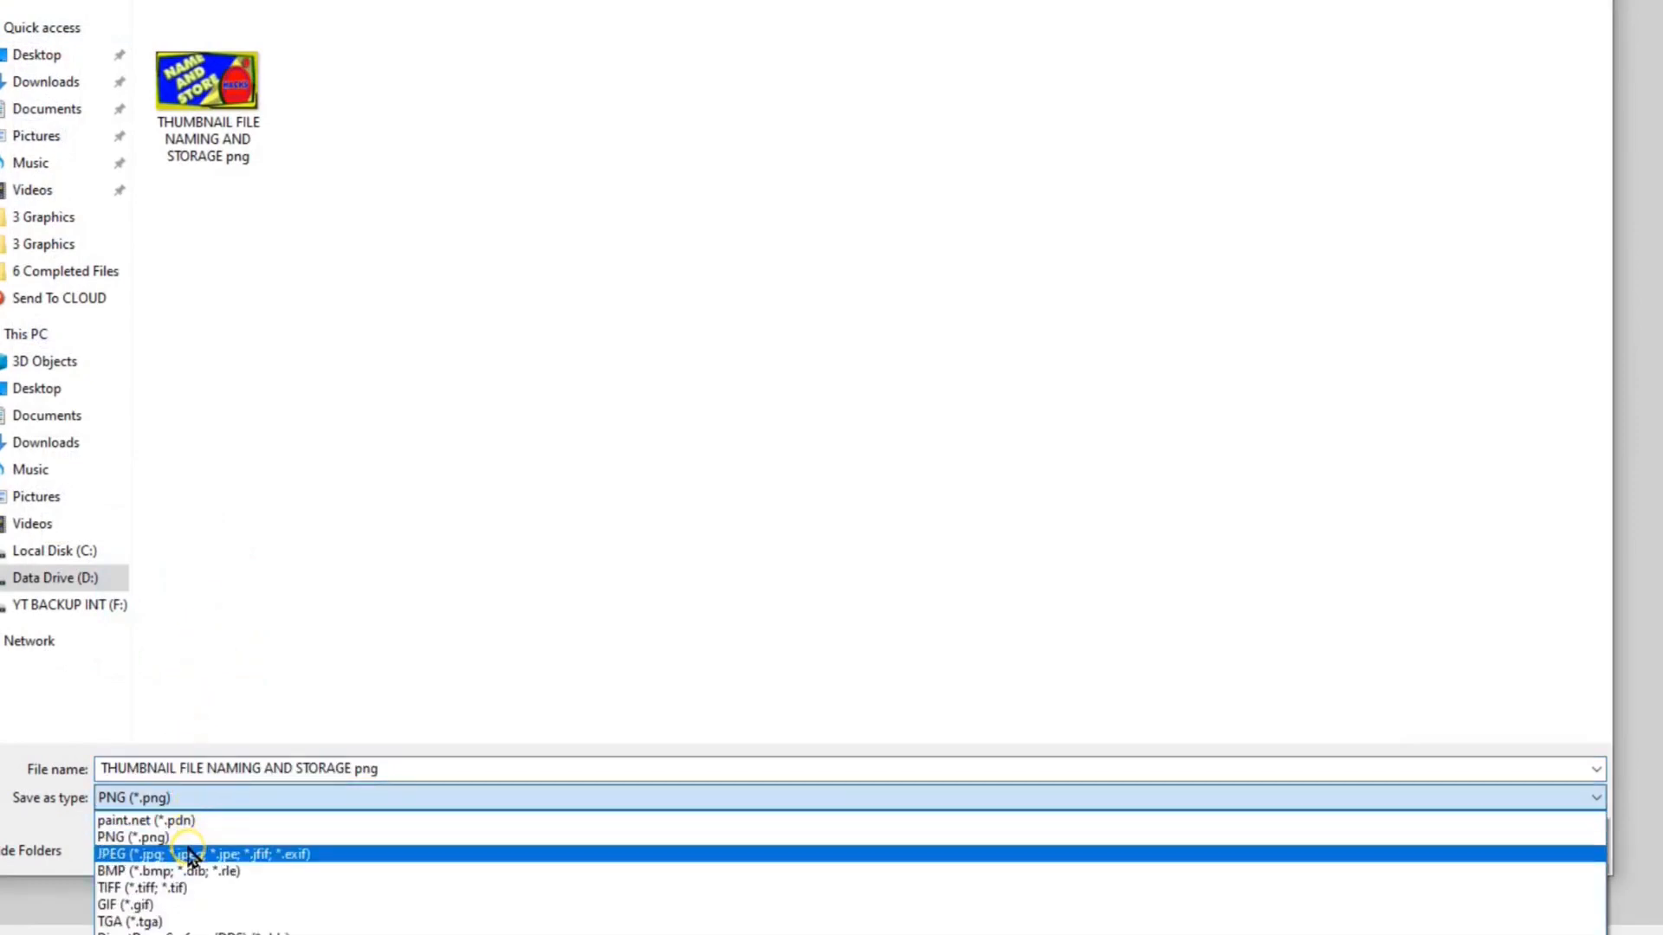
left_click(182, 854)
left_click(386, 771)
double_click(386, 769)
left_click(387, 770)
double_click(358, 777)
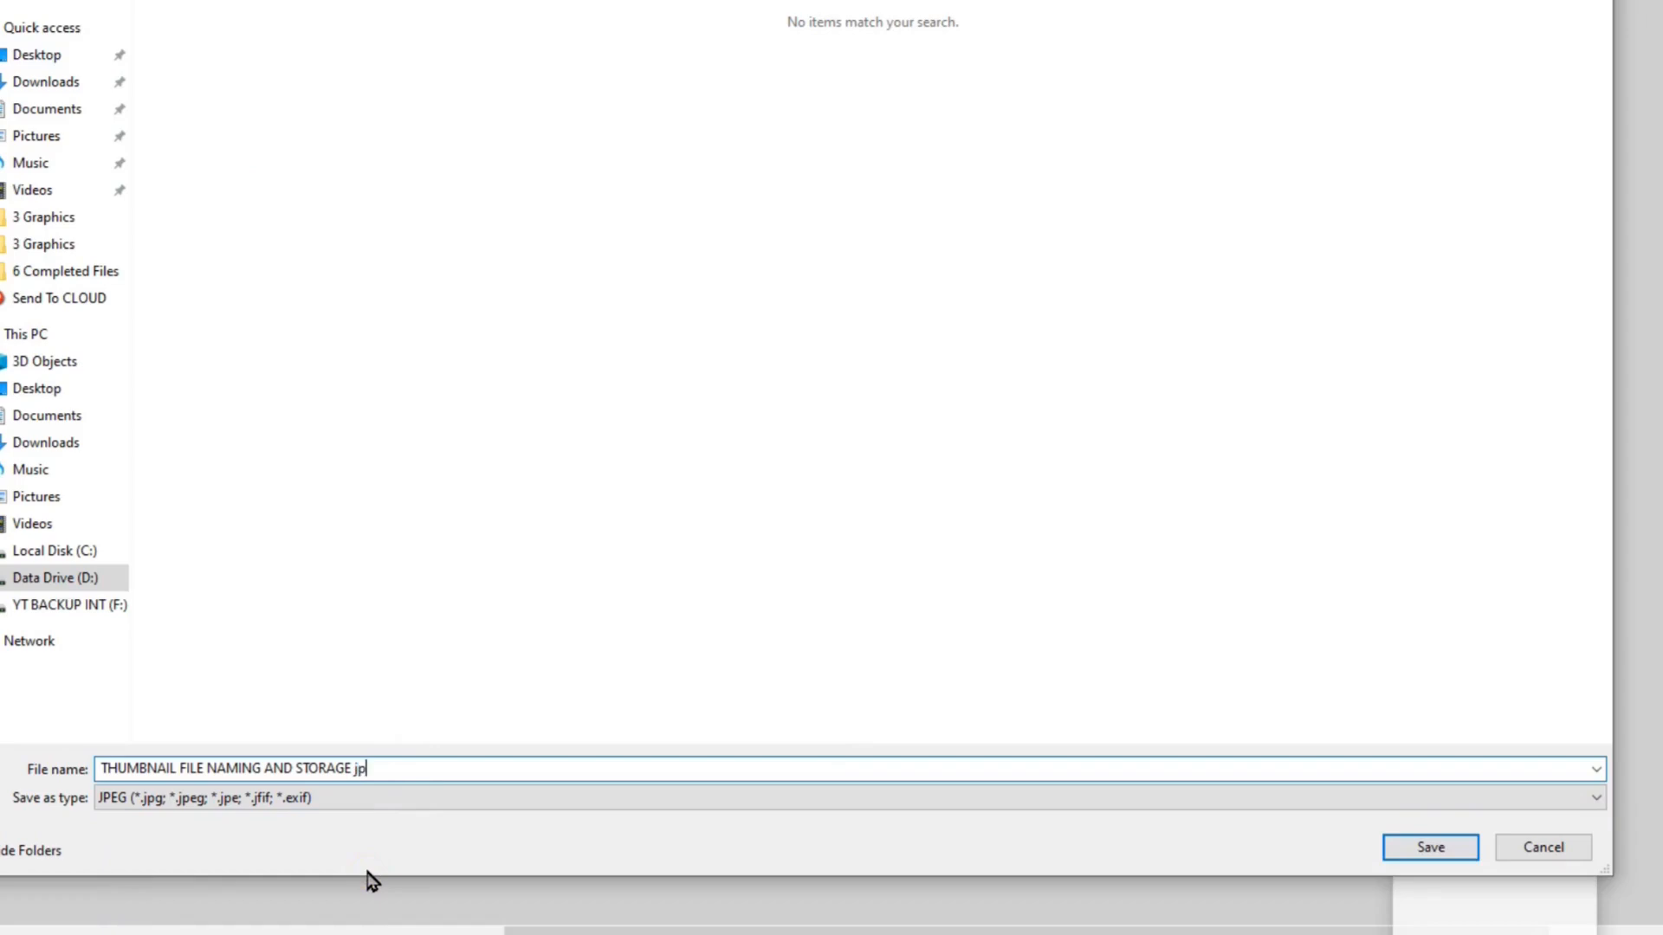
key("Return")
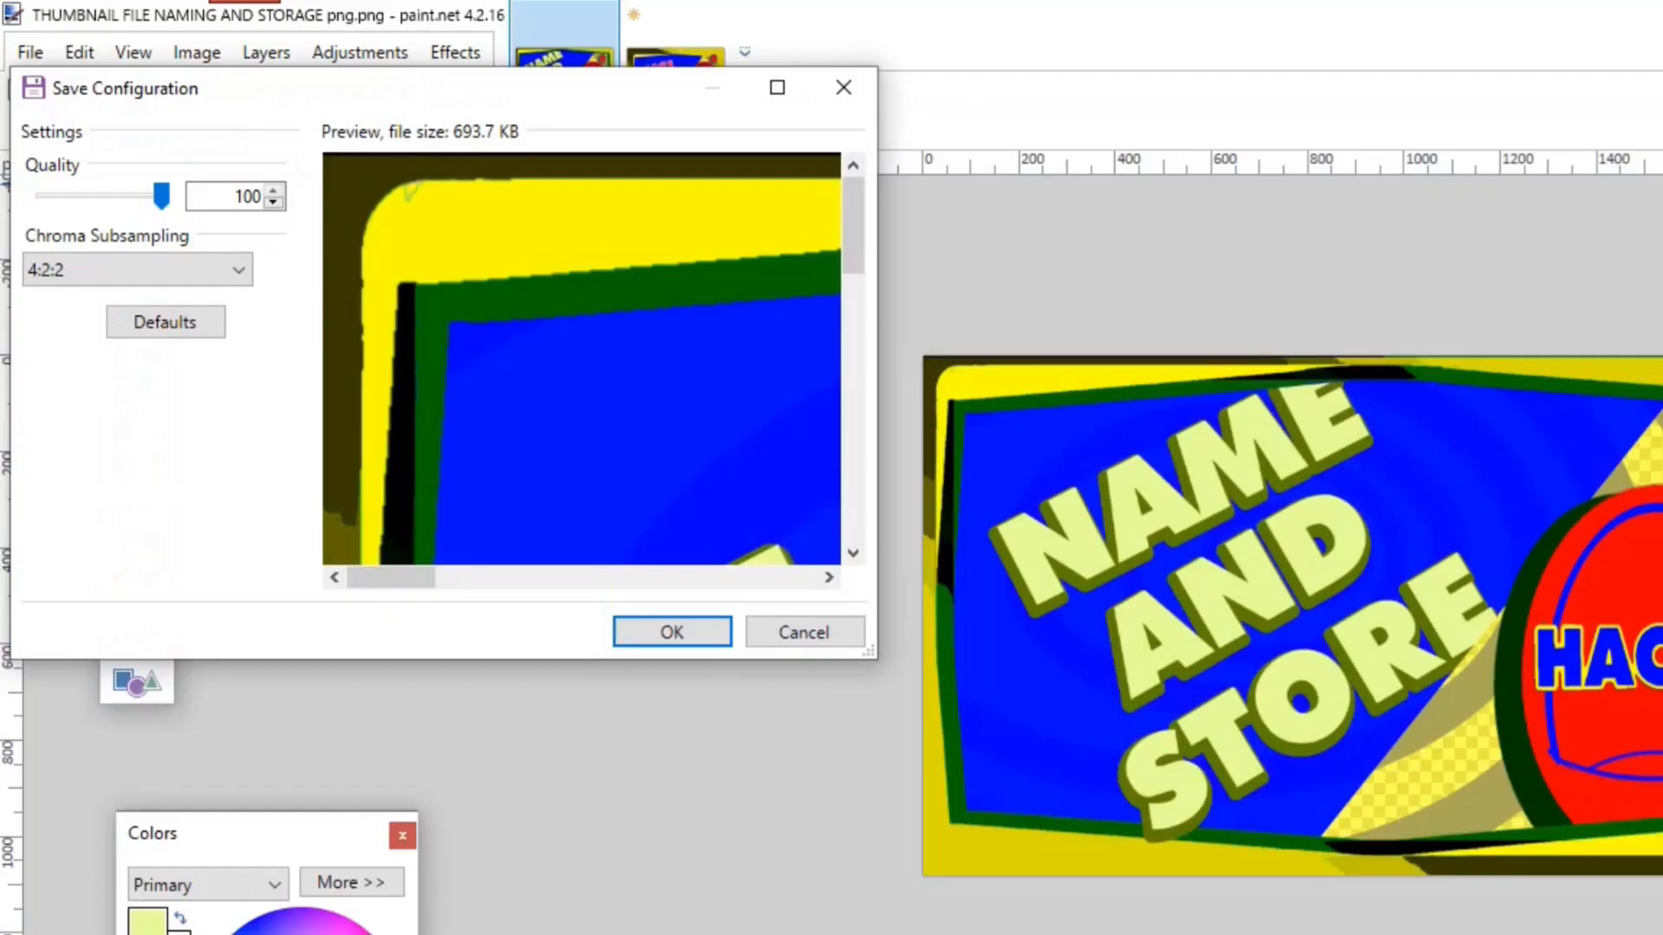
left_click(689, 639)
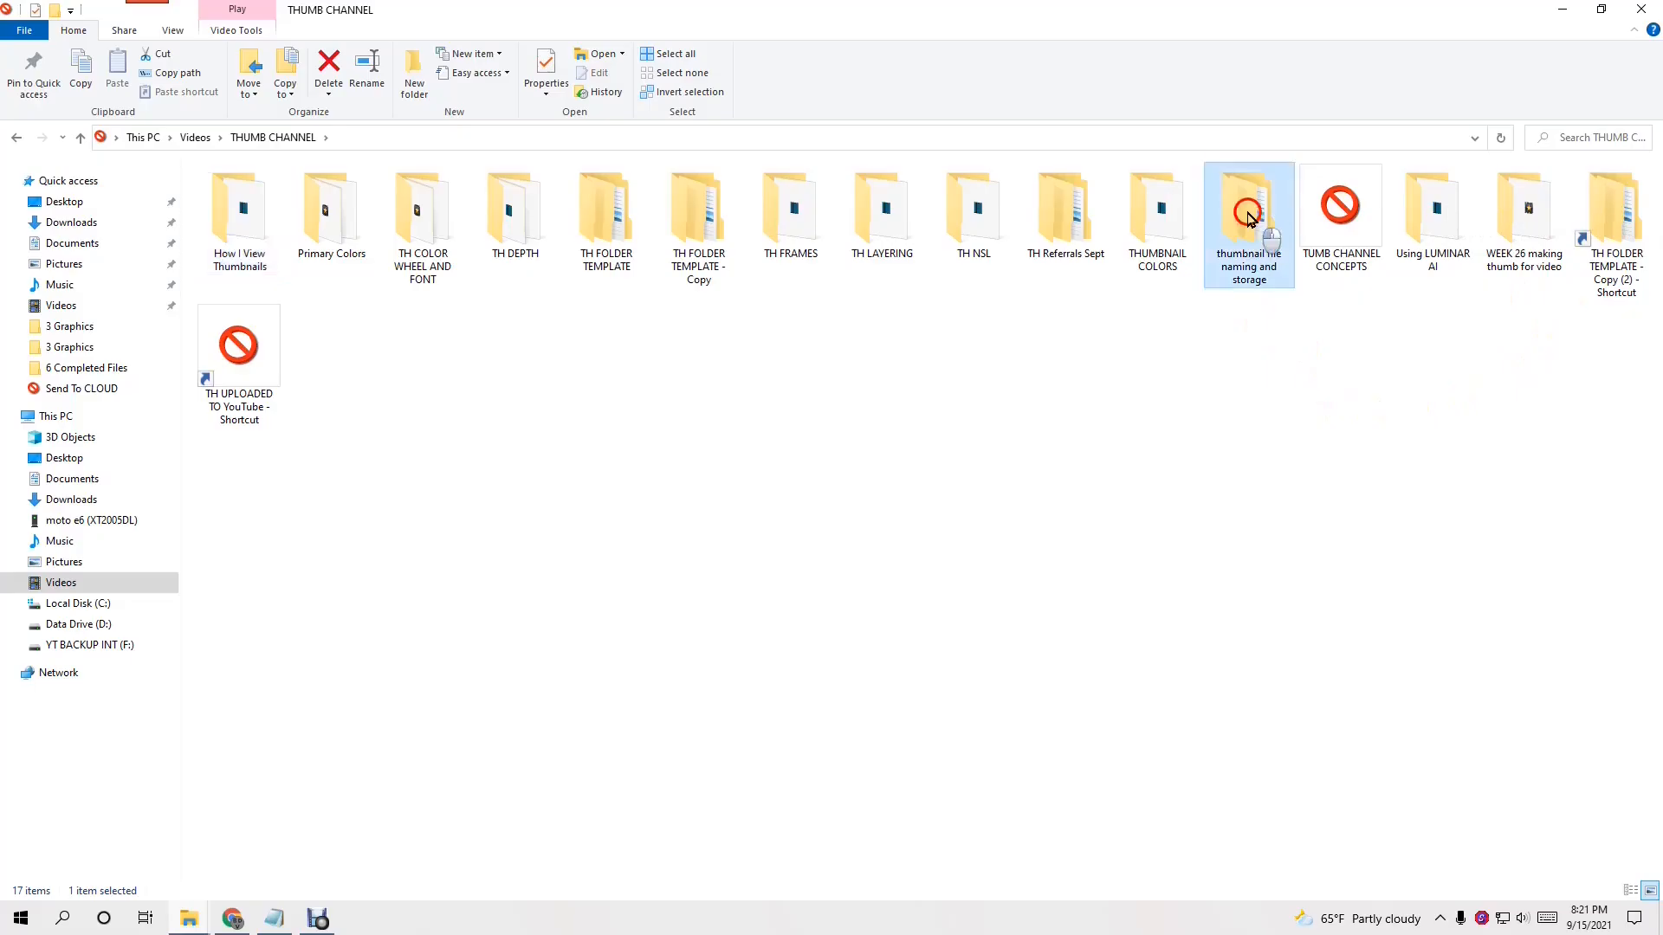
In File Explorer, go to thumbnail file naming and storage > 3 Graphics, open the master file to check its layers, and close it
double_click(1247, 217)
double_click(416, 215)
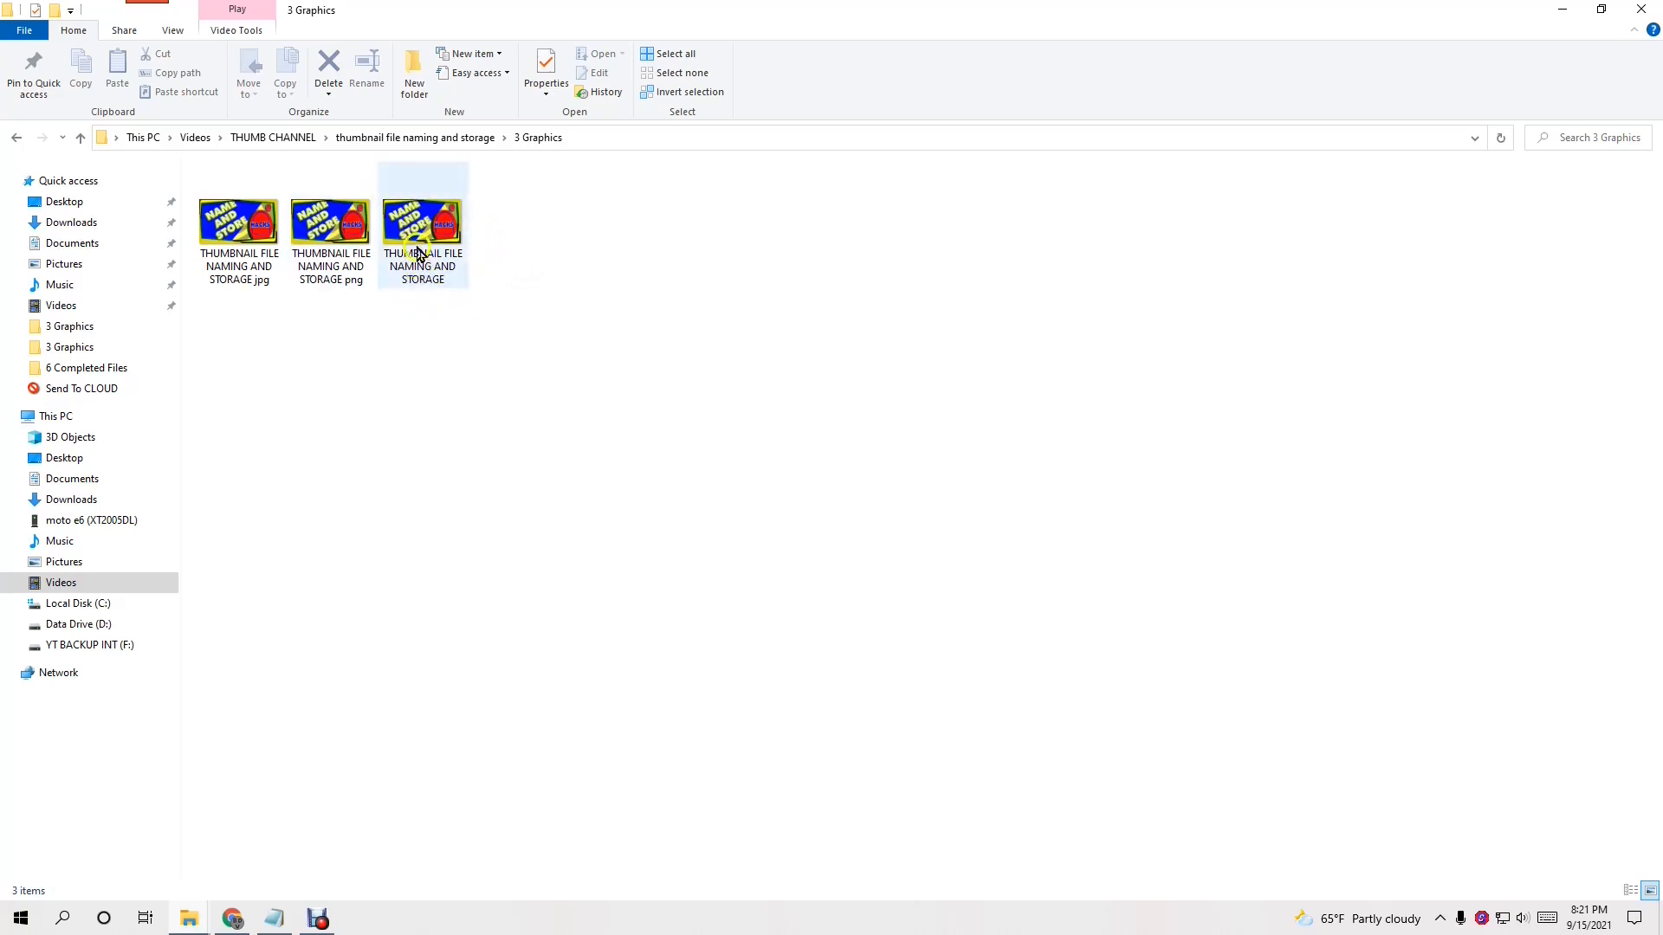
left_click(403, 227)
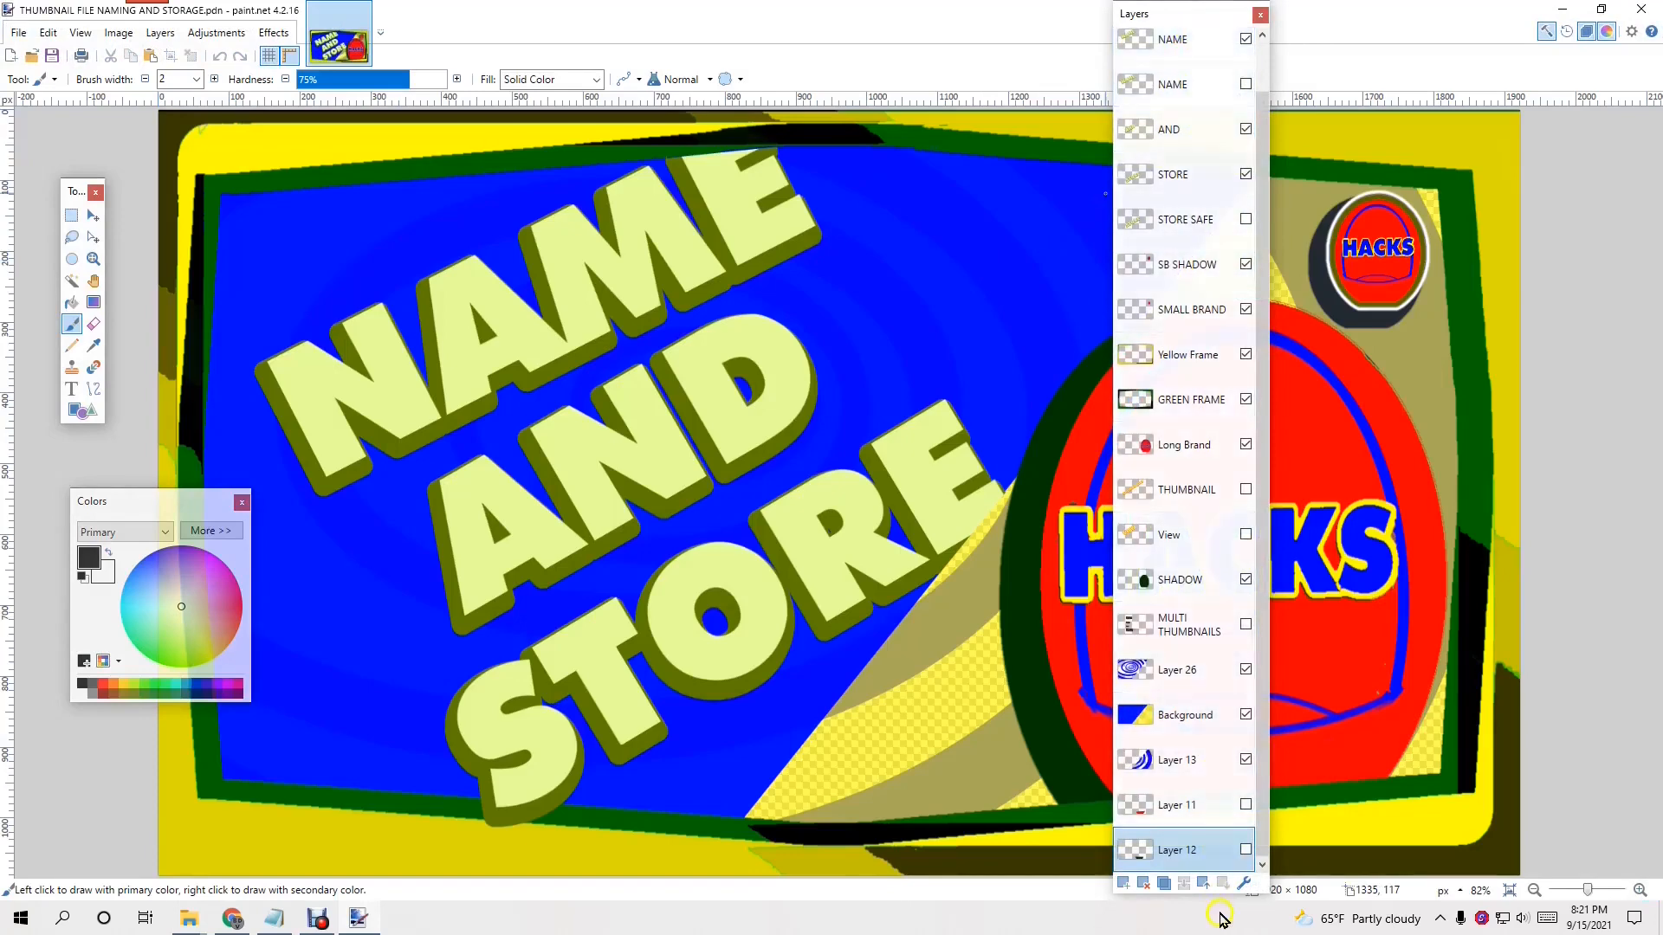
left_click(1645, 11)
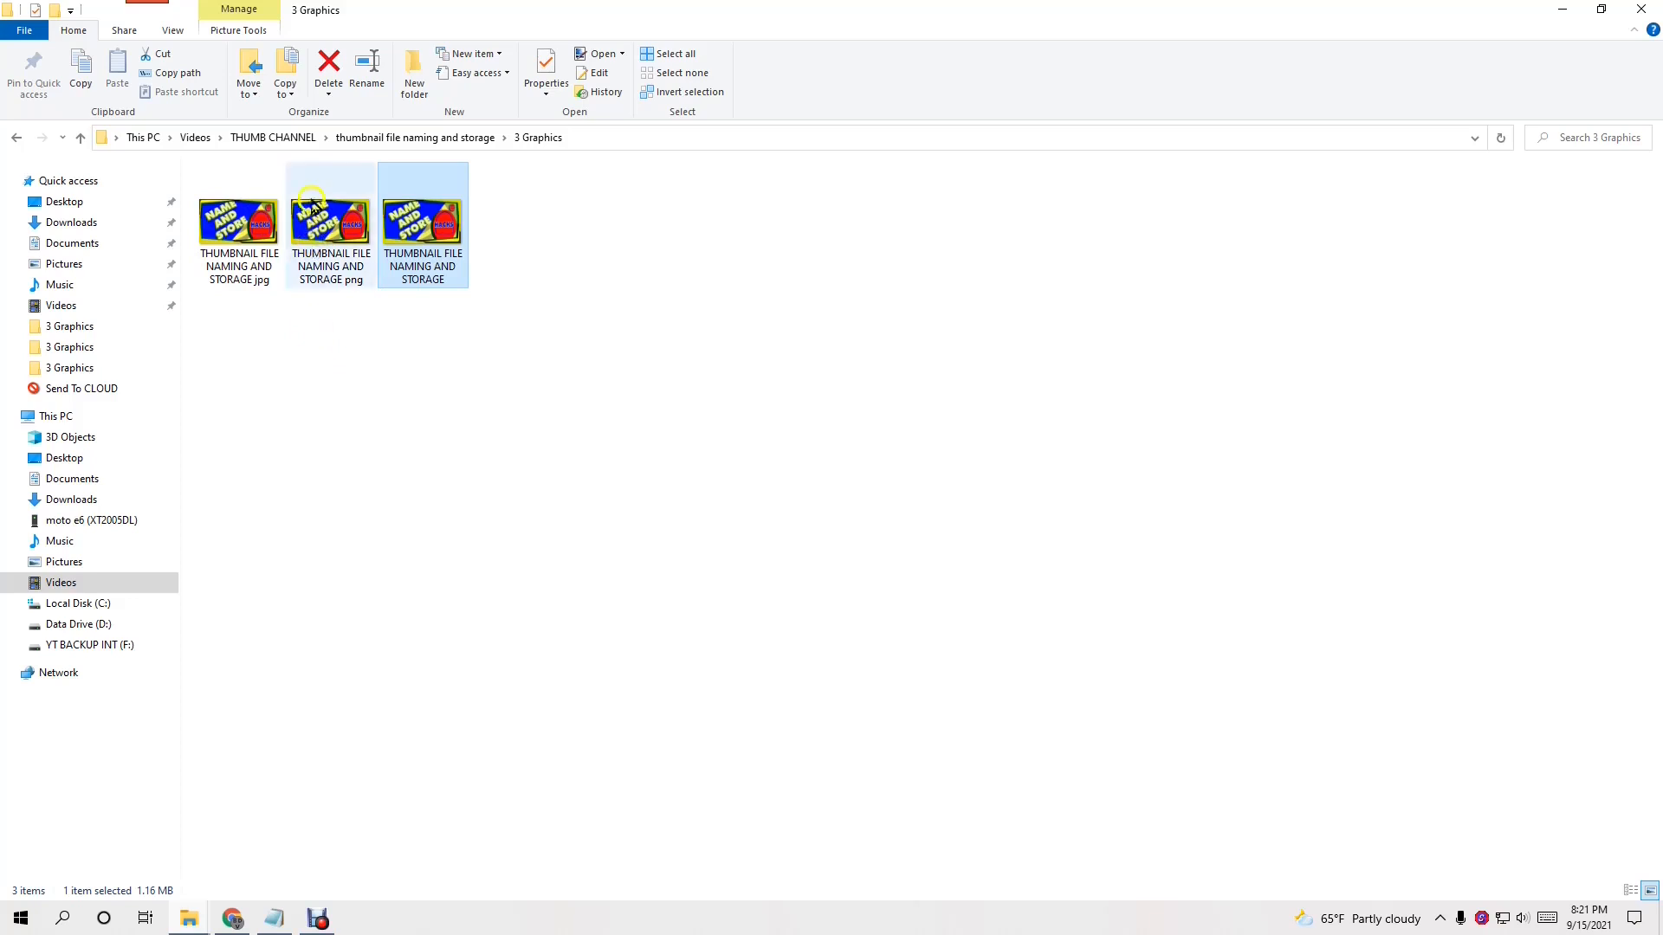
Go back to the THUMB CHANNEL folder and reopen thumbnail file naming and storage to view its subfolders
left_click(275, 136)
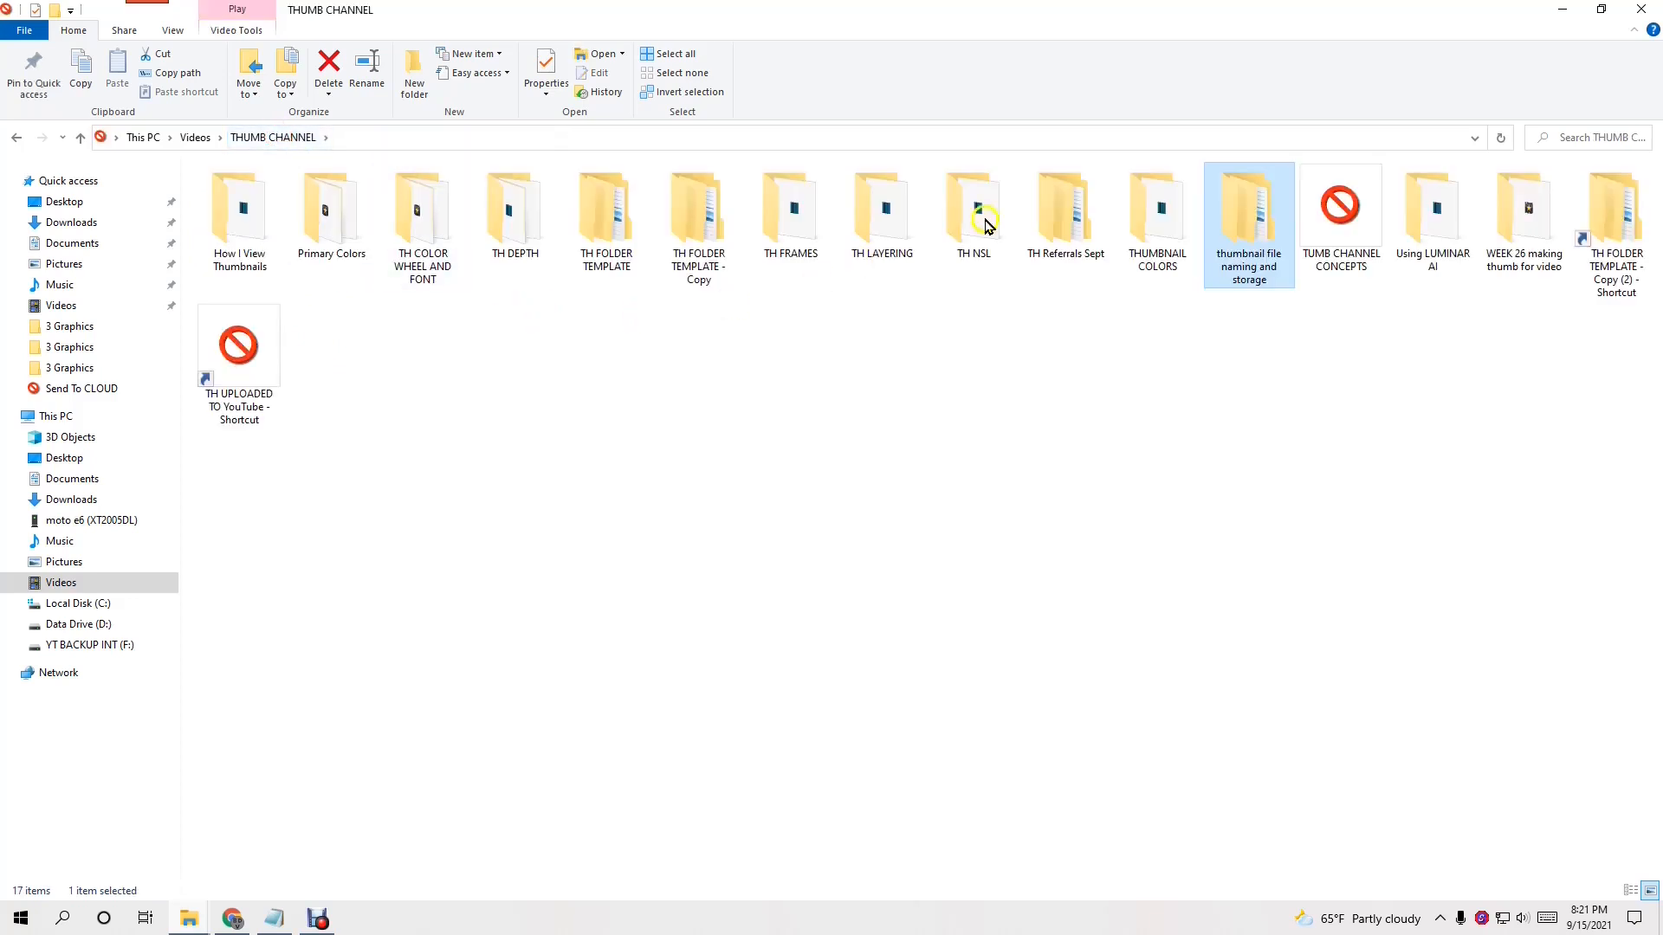
double_click(1227, 222)
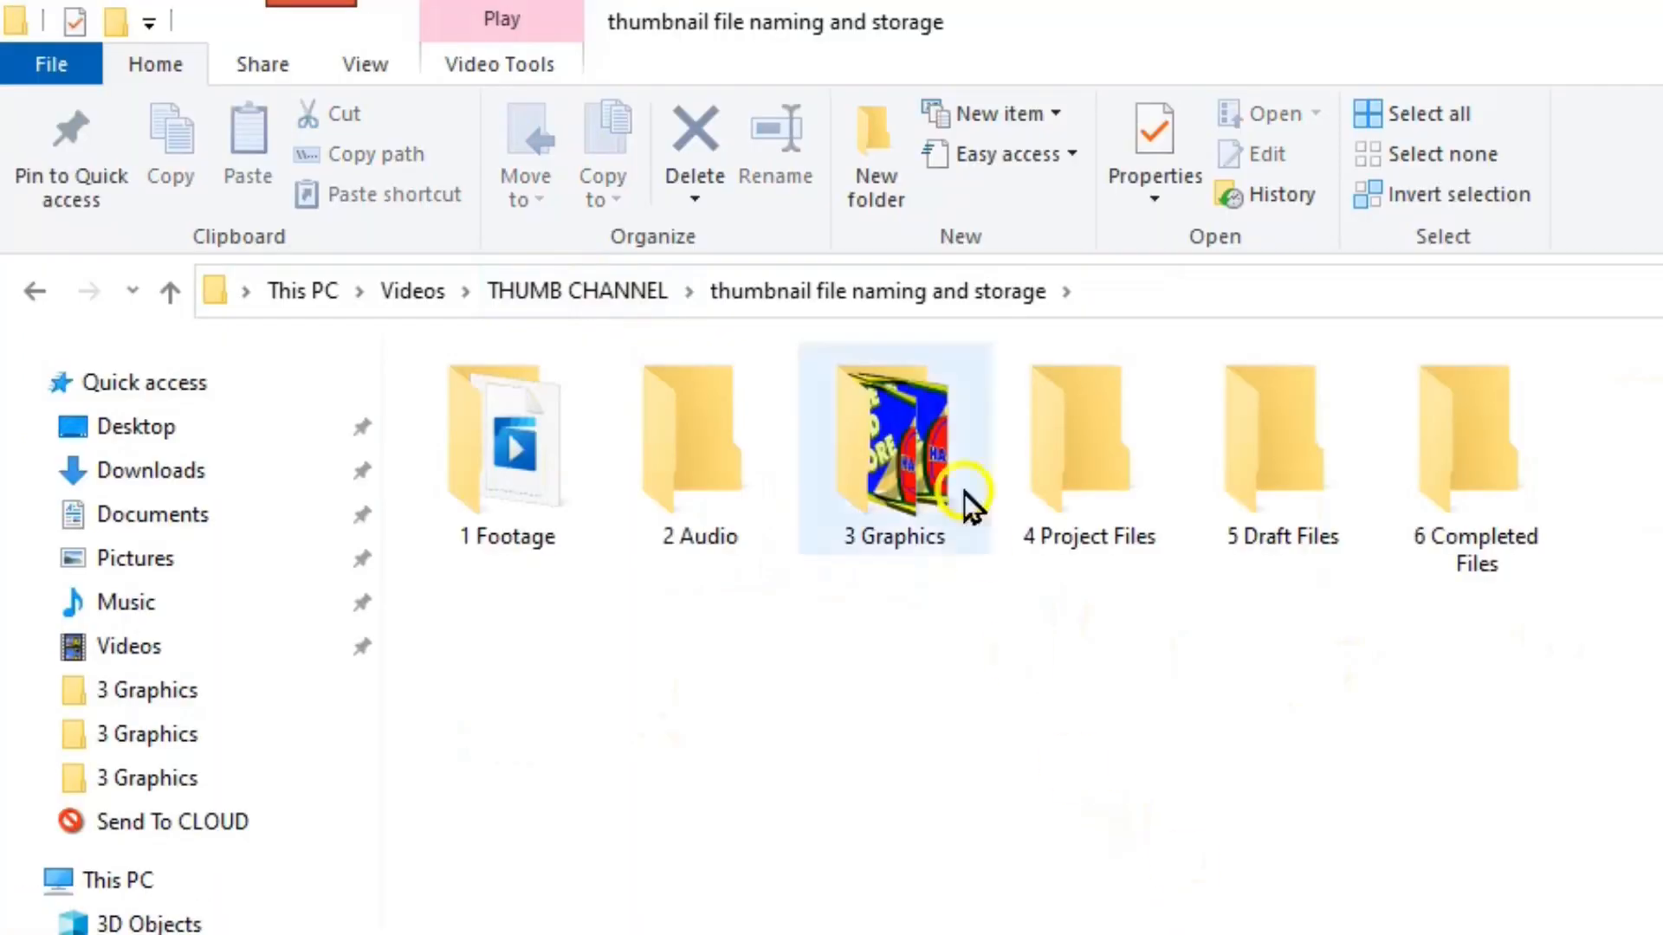